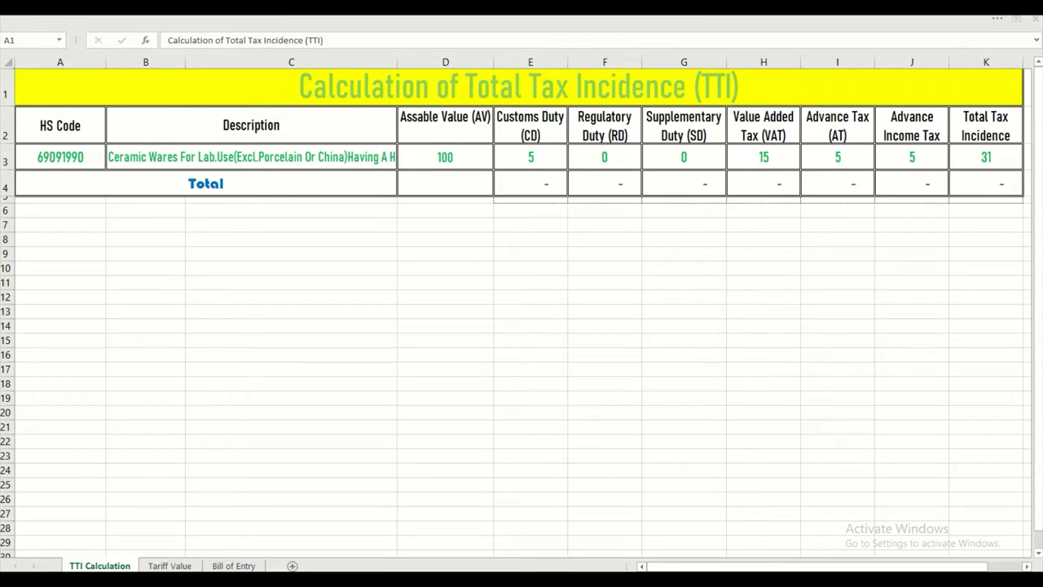
Switch to the Tariff Value sheet with the Customs Tariff 2020-2021 table.
{"action": "left_click", "coordinate": [167, 565]}
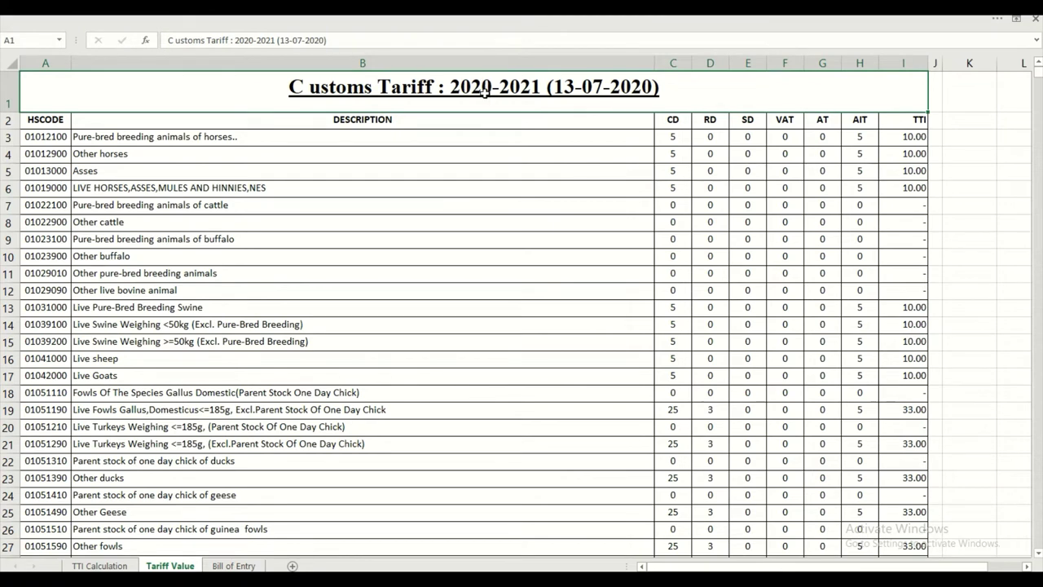
Highlight the CD, RD and SD rate columns C2:H9 and TTI column I2:I9, then return to TTI Calculation.
{"action": "left_click", "coordinate": [498, 154]}
{"action": "left_click", "coordinate": [503, 92]}
{"action": "key", "text": "F4"}
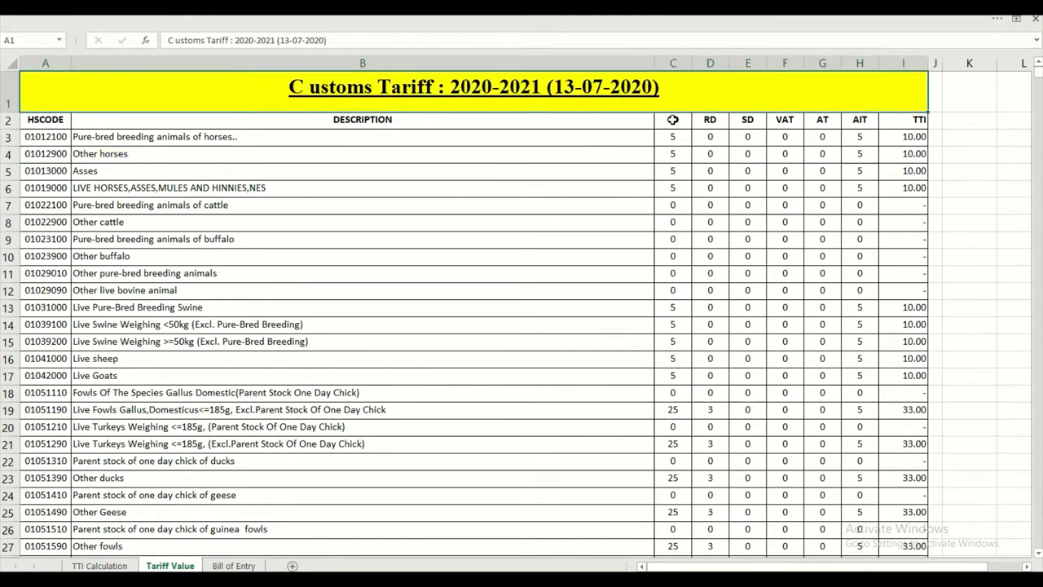
{"action": "mouse_move", "coordinate": [673, 121]}
{"action": "left_mouse_down"}
{"action": "mouse_move", "coordinate": [751, 127]}
{"action": "mouse_move", "coordinate": [859, 239]}
{"action": "left_mouse_up"}
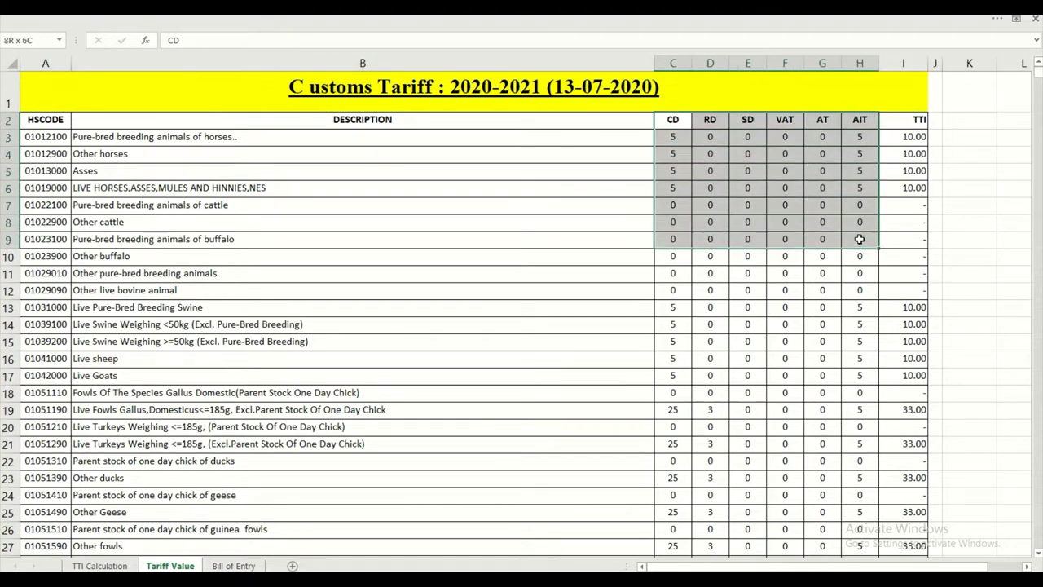
{"action": "key", "text": "F4"}
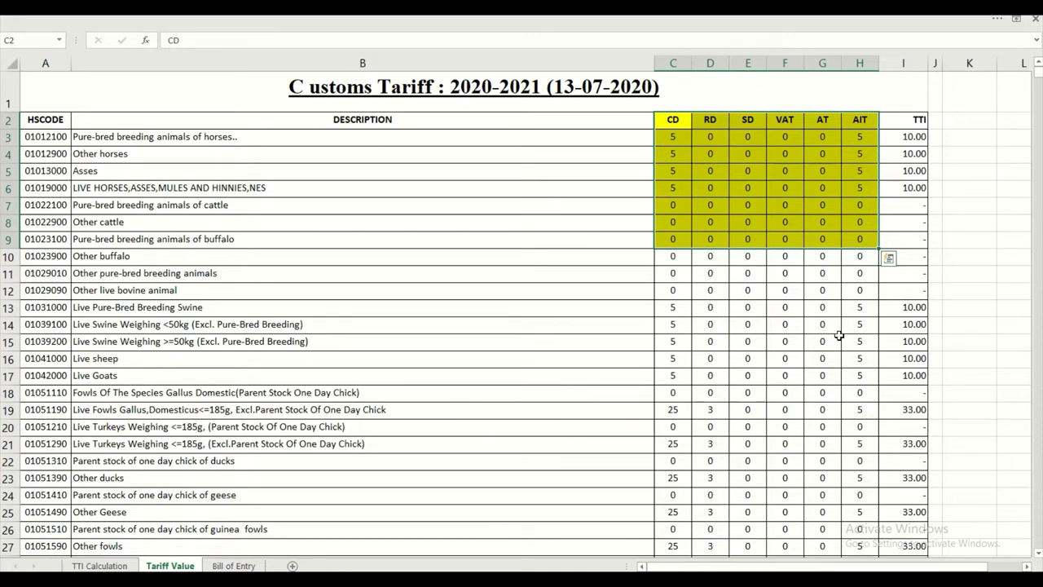
{"action": "left_click", "coordinate": [893, 121]}
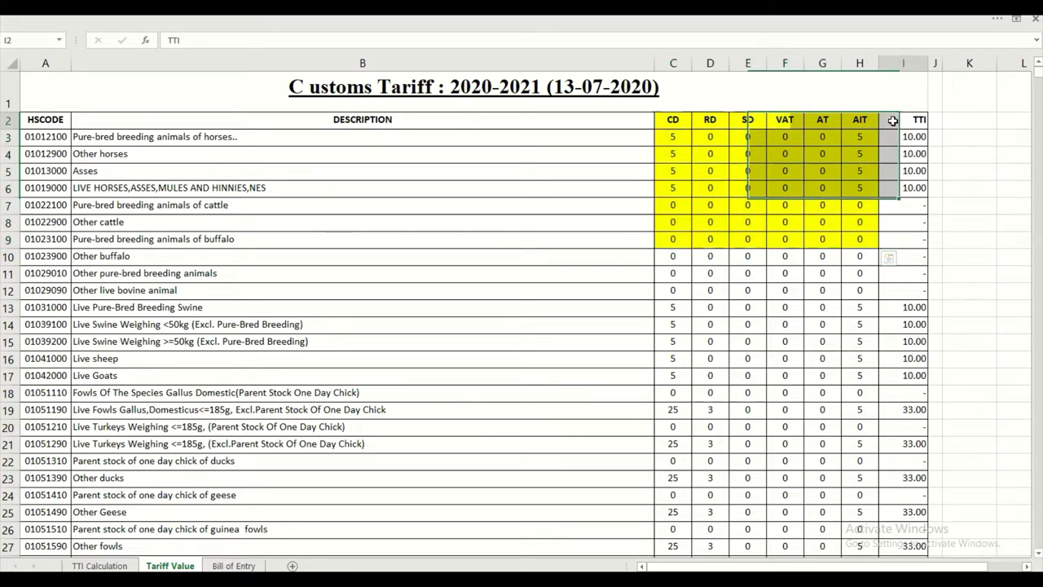
{"action": "left_click_drag", "start_coordinate": [893, 121], "coordinate": [889, 241]}
{"action": "key", "text": "F4"}
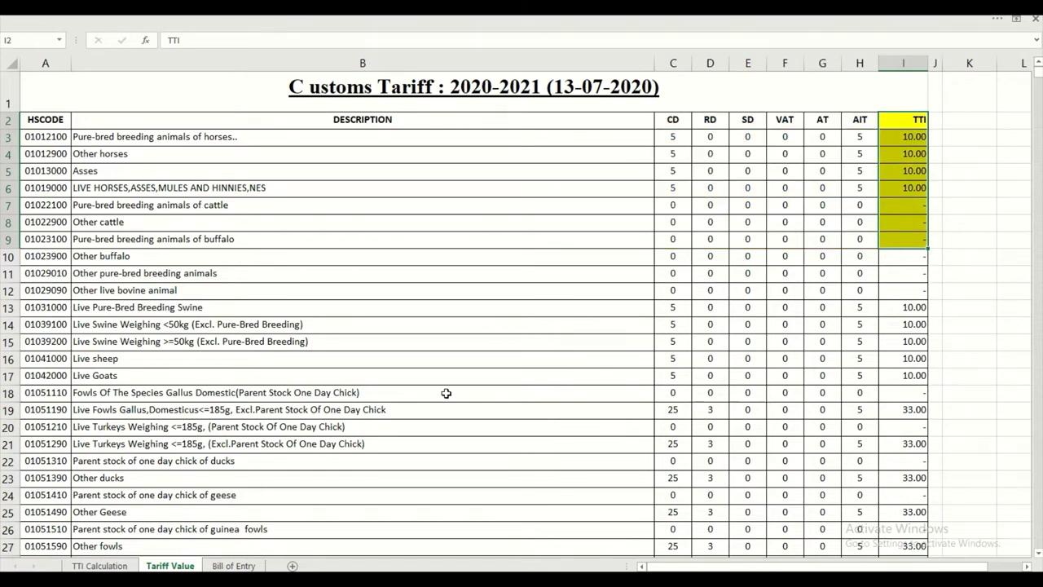
{"action": "left_click", "coordinate": [94, 566]}
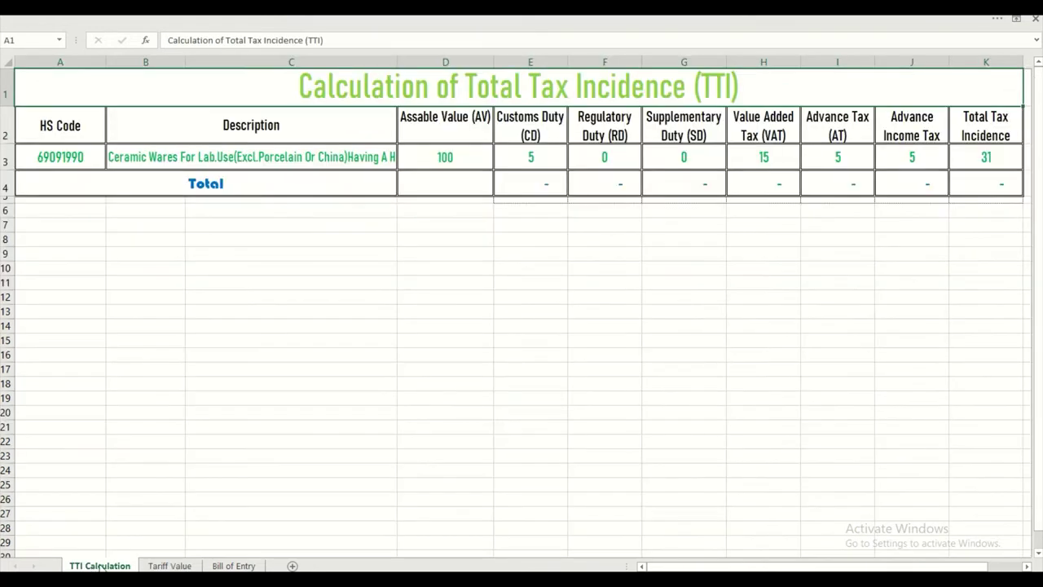
Try HS codes 69120000 and 70010000 from A3's dropdown list.
{"action": "left_click", "coordinate": [276, 343]}
{"action": "key", "text": "F4"}
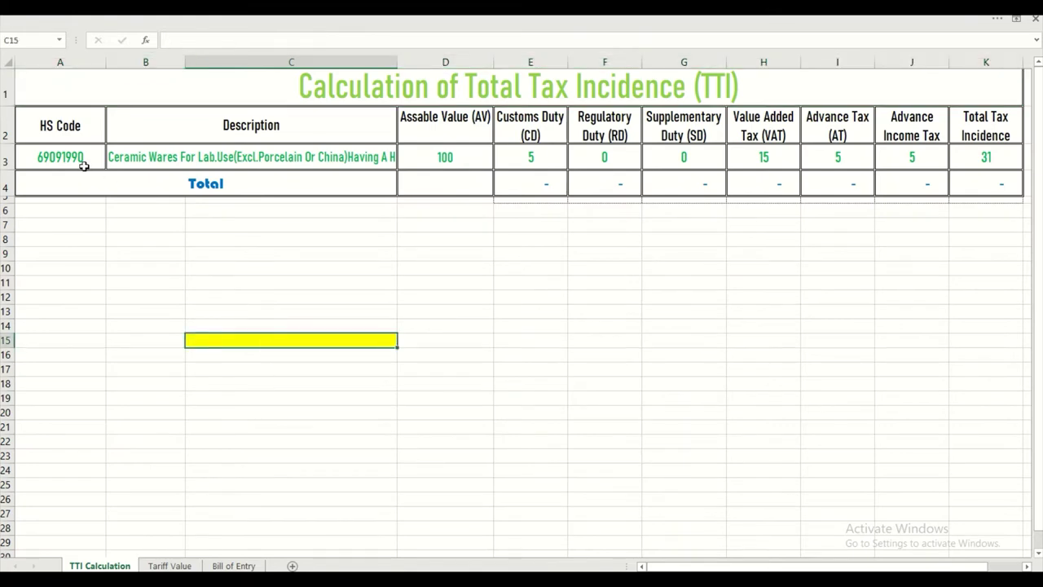
{"action": "left_click", "coordinate": [82, 152]}
{"action": "left_click", "coordinate": [111, 163]}
{"action": "left_click", "coordinate": [86, 230]}
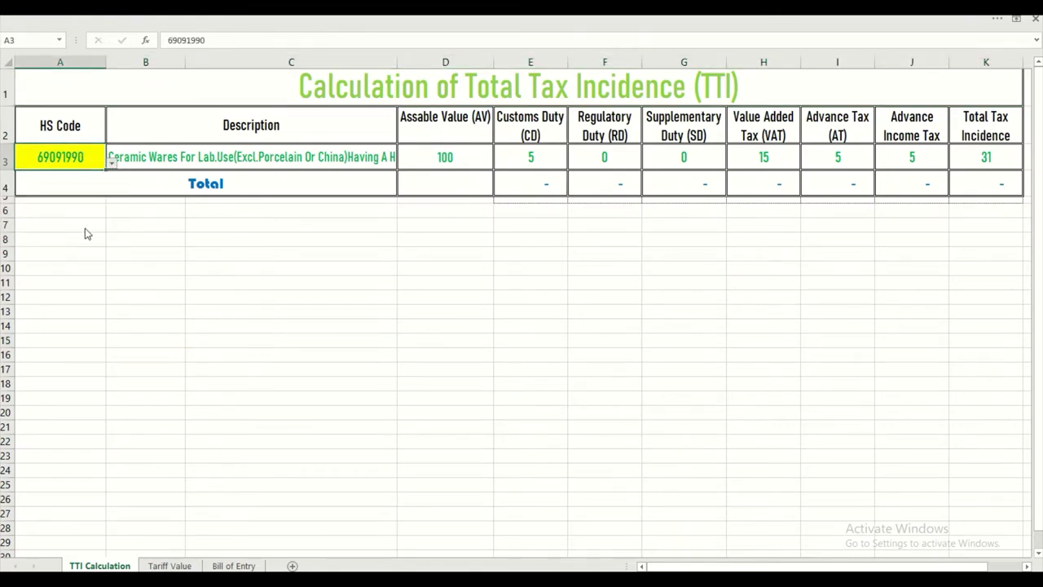
{"action": "left_click", "coordinate": [112, 163]}
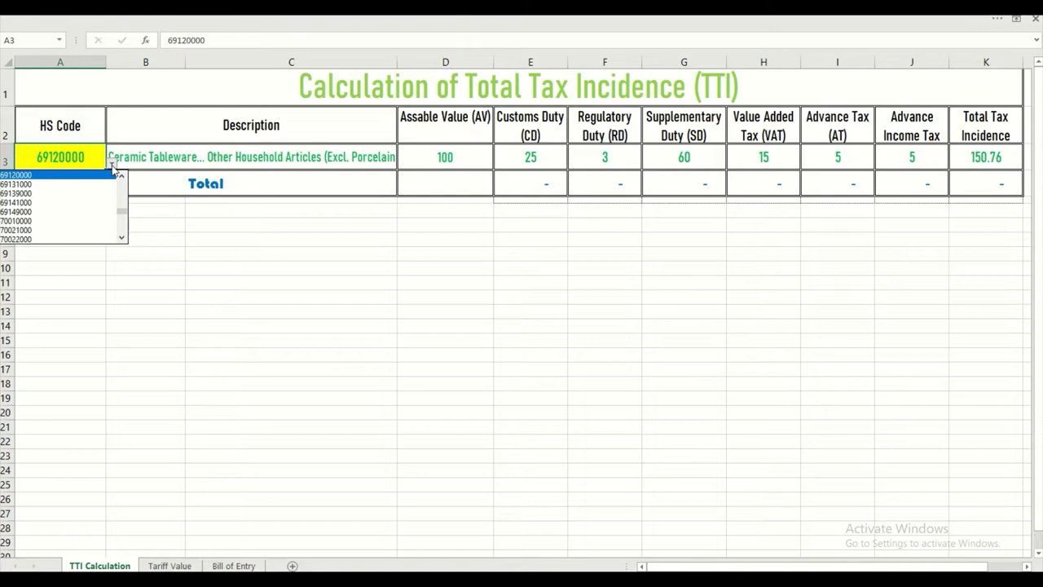
{"action": "left_click", "coordinate": [92, 221]}
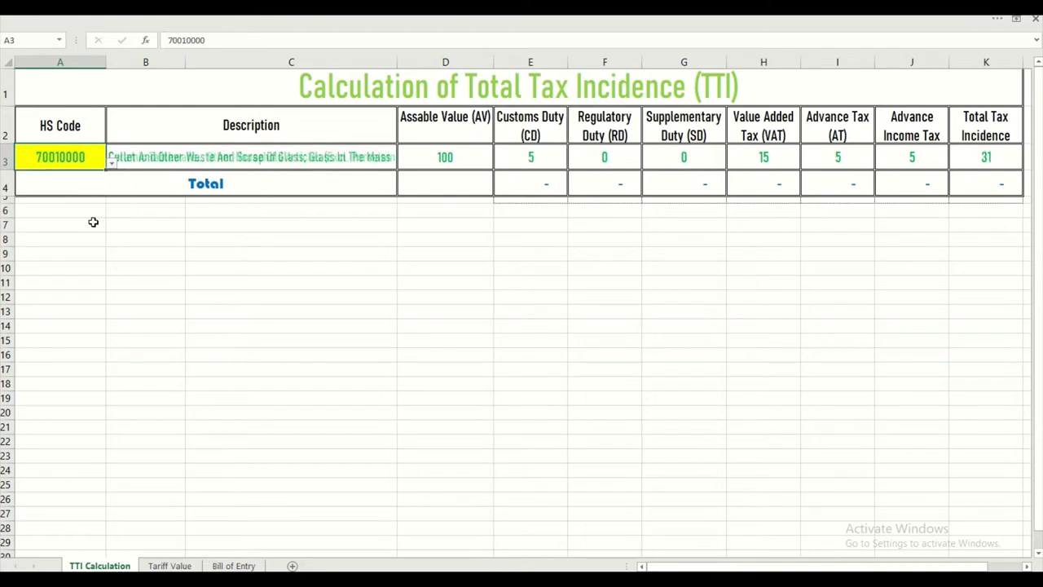
Replace A3's HS code with 69074000, then check D3's assessable value and K3's VLOOKUP.
{"action": "double_click", "coordinate": [93, 156]}
{"action": "left_click_drag", "start_coordinate": [93, 156], "coordinate": [36, 157]}
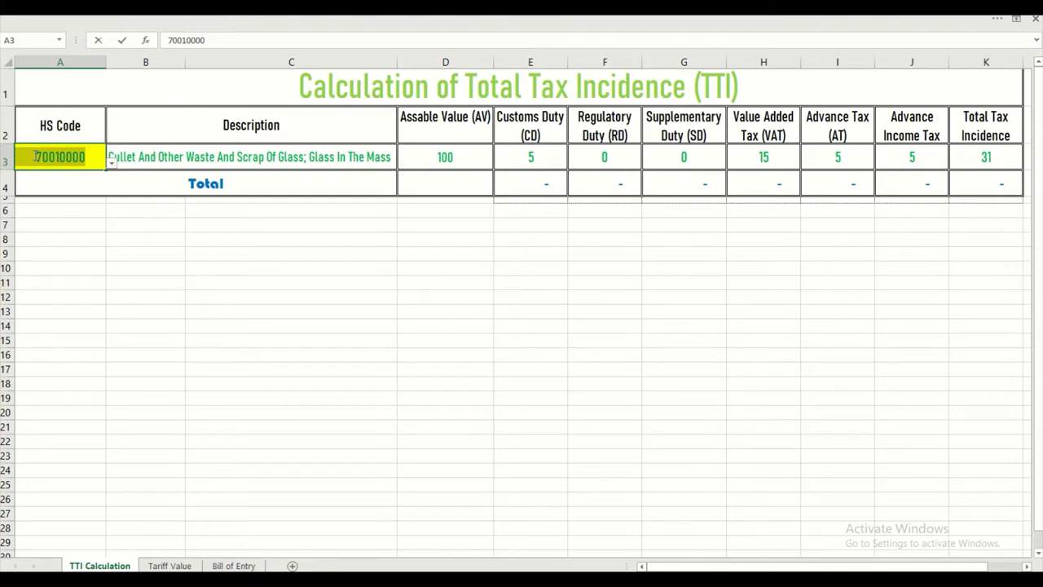
{"action": "type", "text": "69074000"}
{"action": "left_click", "coordinate": [147, 272]}
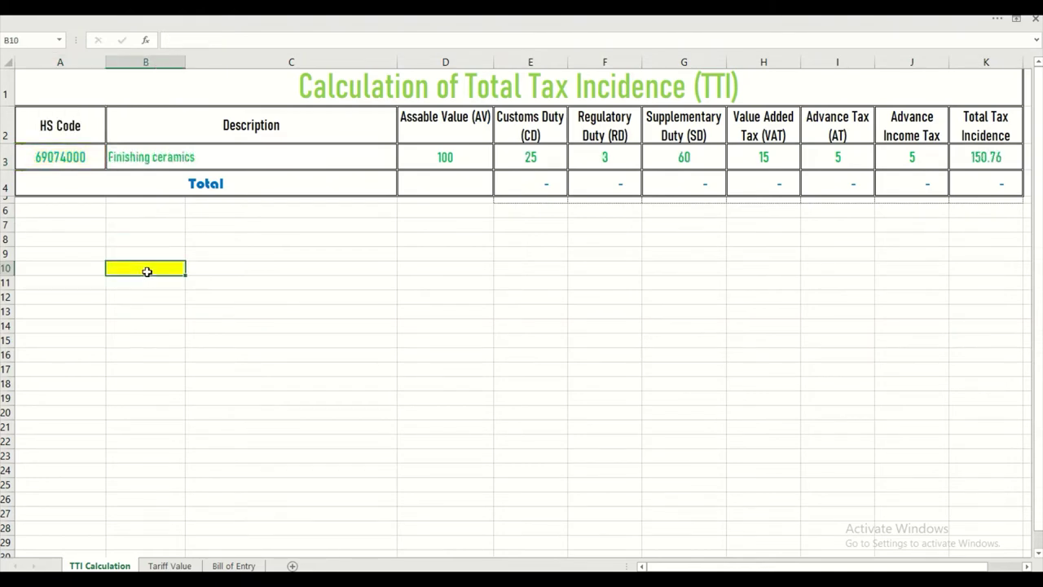
{"action": "left_click", "coordinate": [444, 158]}
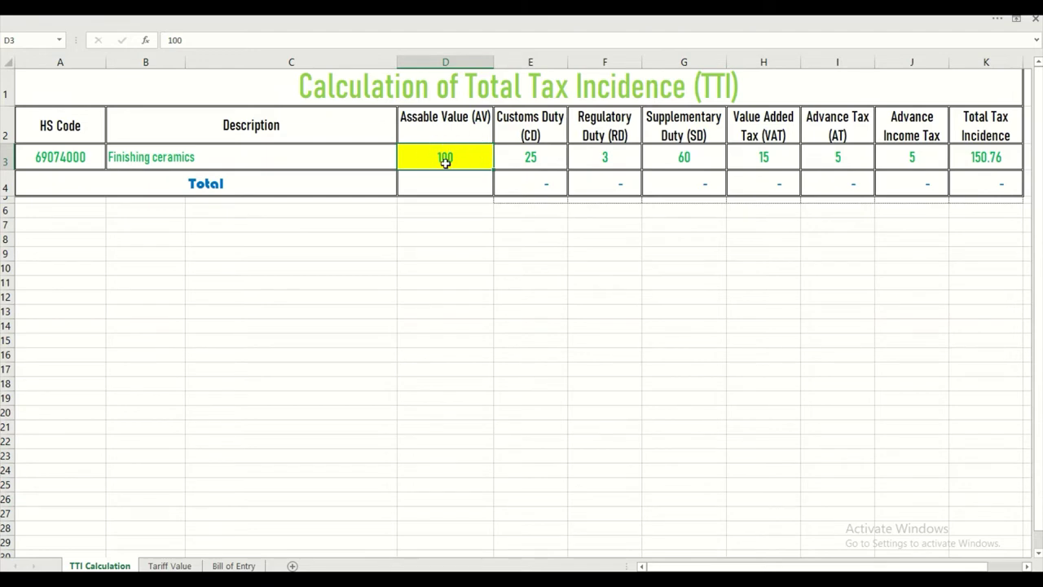
{"action": "left_click", "coordinate": [976, 163]}
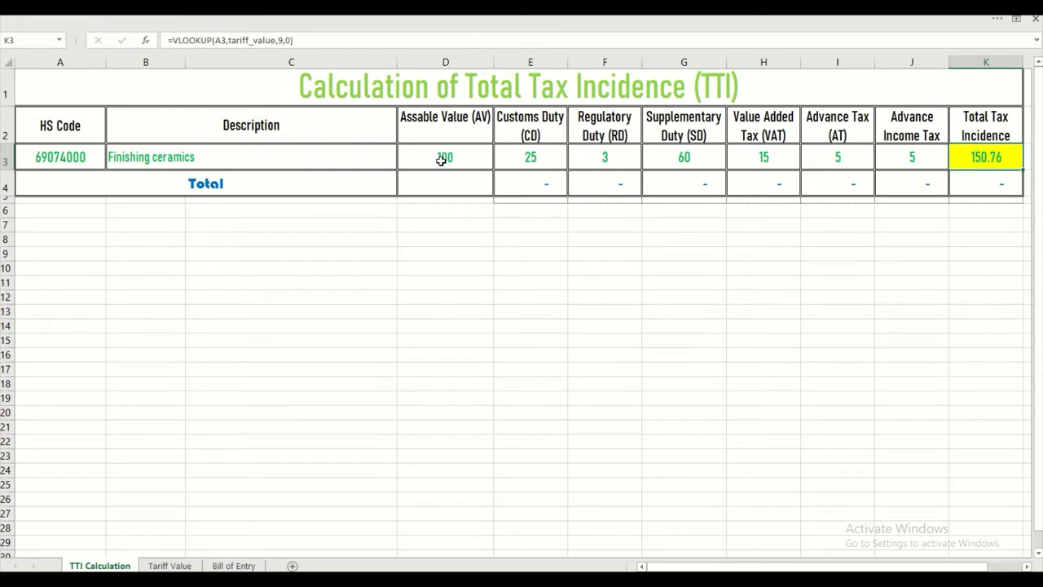
{"action": "left_click", "coordinate": [231, 566]}
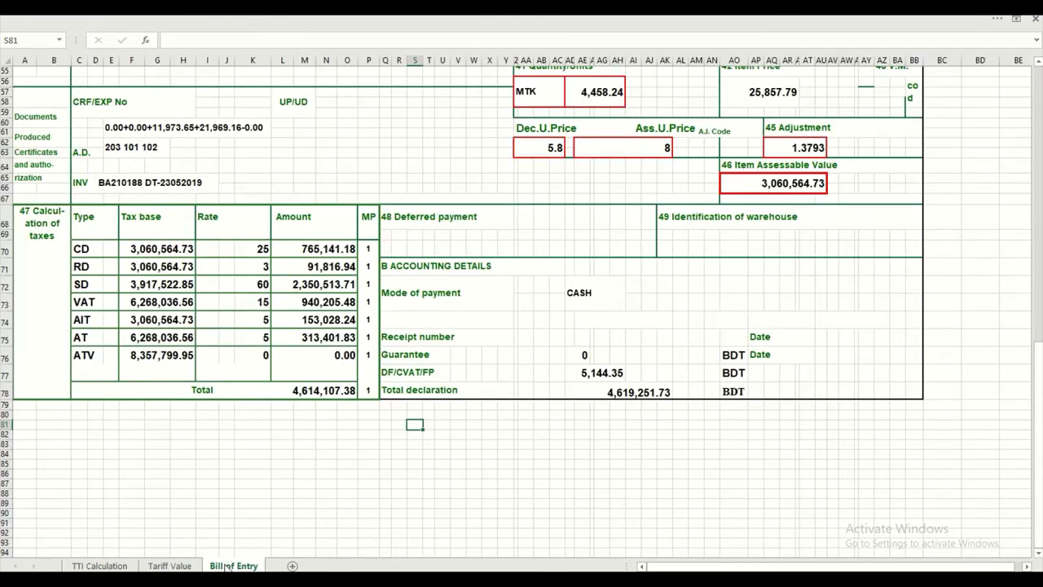
Check the Bill of Entry tax rows and total, then copy assessable value 3060564.73.
{"action": "left_click", "coordinate": [748, 183]}
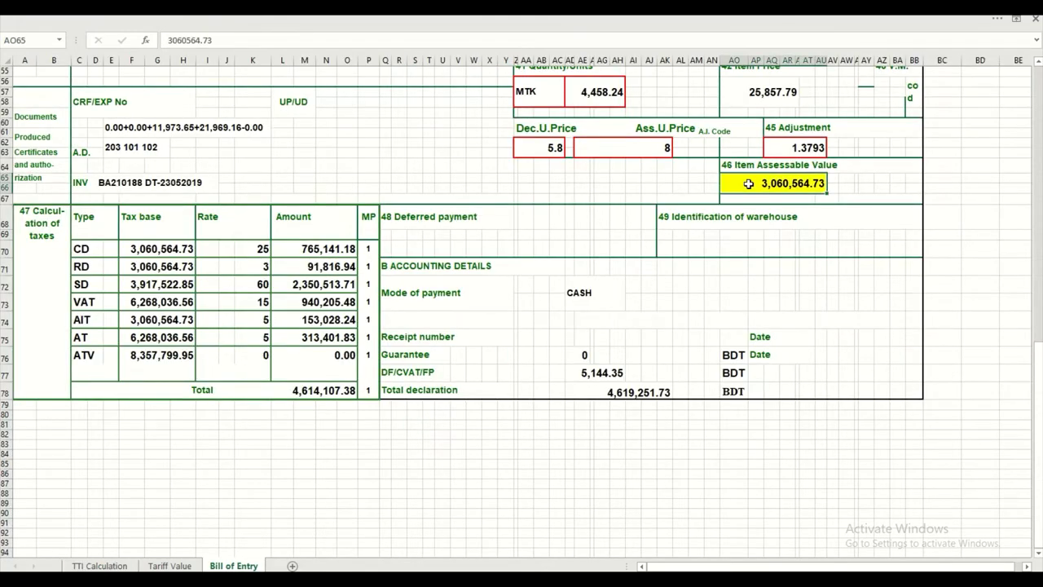
{"action": "left_click", "coordinate": [318, 390]}
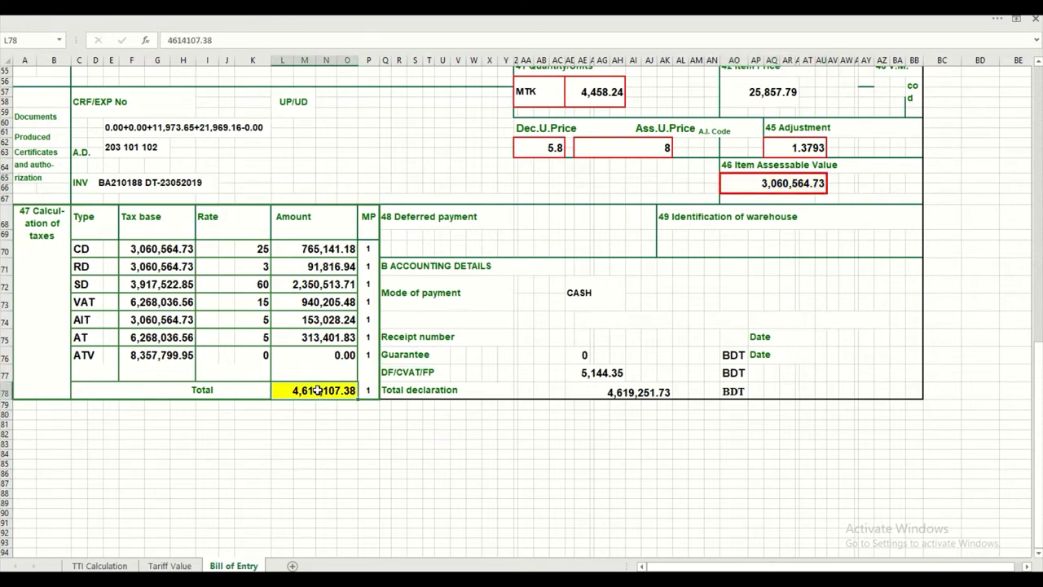
{"action": "left_click", "coordinate": [768, 186]}
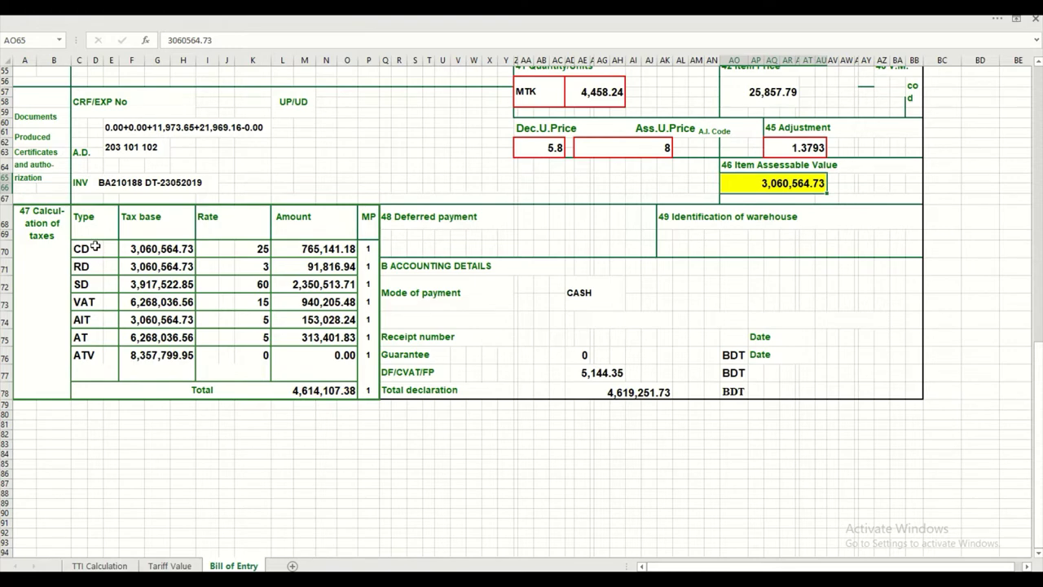
{"action": "mouse_move", "coordinate": [88, 248]}
{"action": "left_mouse_down"}
{"action": "mouse_move", "coordinate": [88, 349]}
{"action": "mouse_move", "coordinate": [336, 356]}
{"action": "left_mouse_up"}
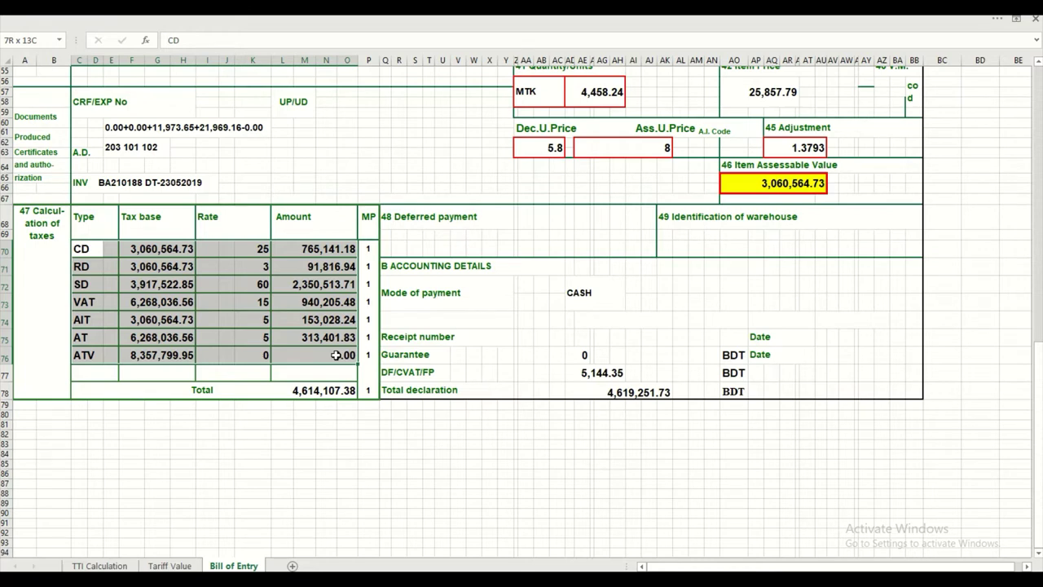
{"action": "left_click", "coordinate": [317, 391]}
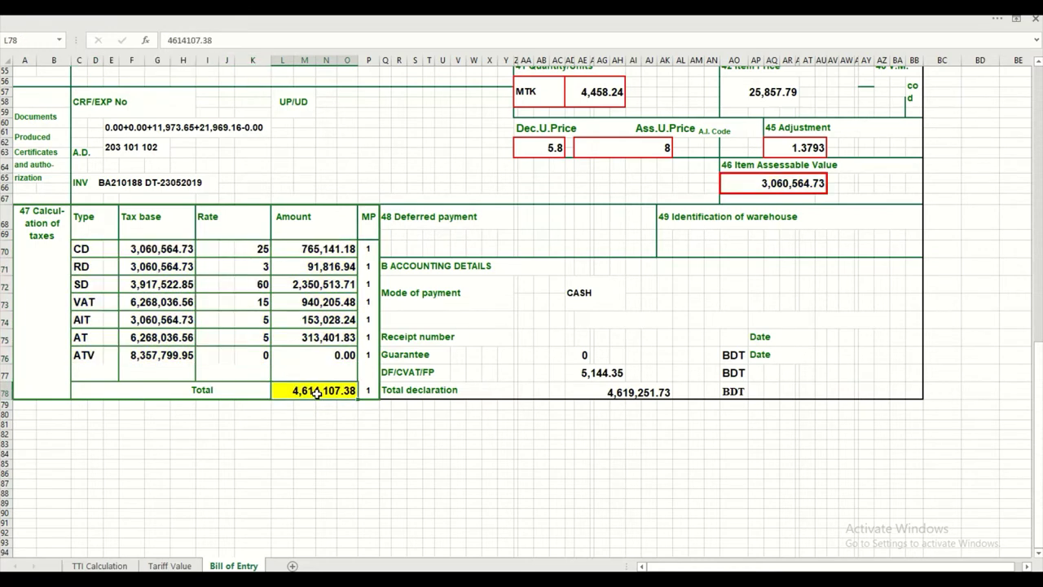
{"action": "left_click", "coordinate": [762, 182]}
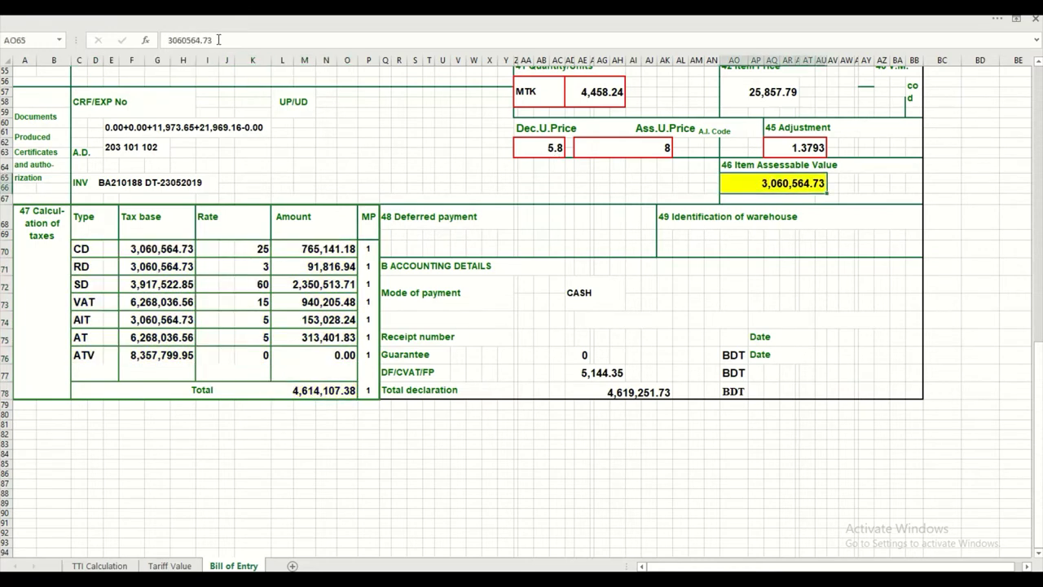
{"action": "left_click_drag", "start_coordinate": [214, 39], "coordinate": [167, 39]}
{"action": "key", "text": "ctrl+c"}
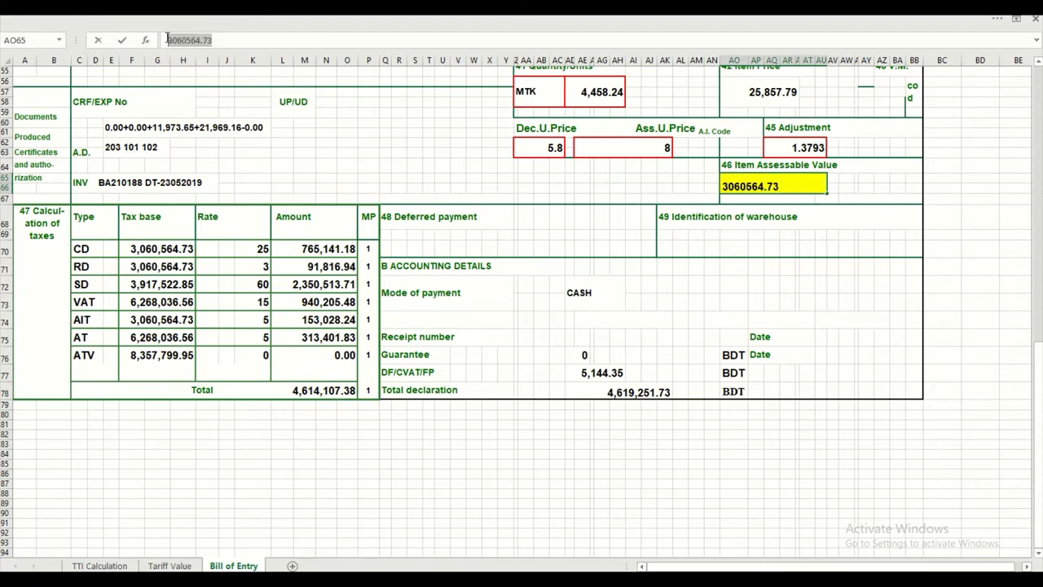
{"action": "left_click", "coordinate": [329, 463]}
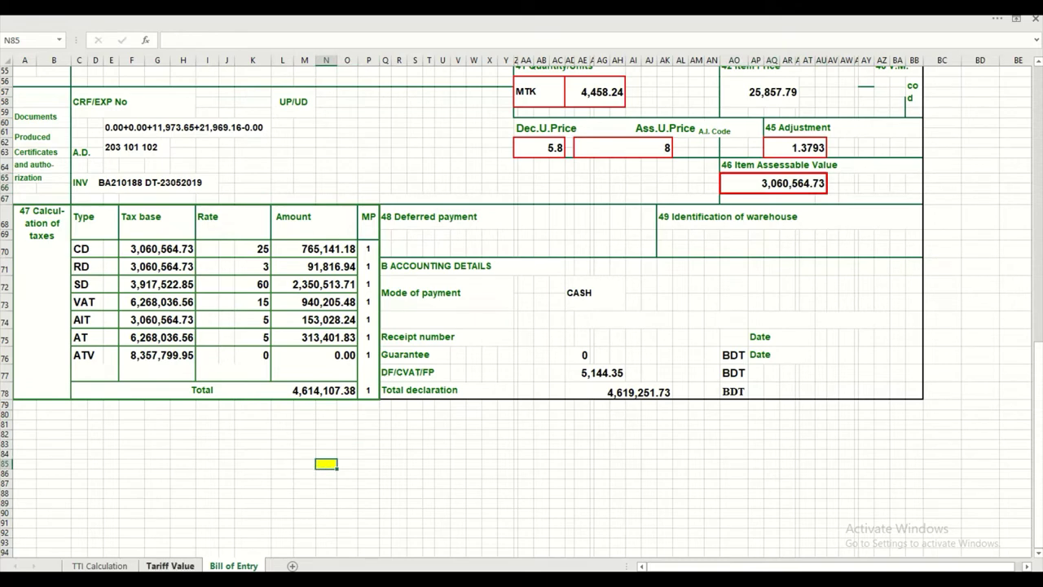
{"action": "left_click", "coordinate": [90, 565]}
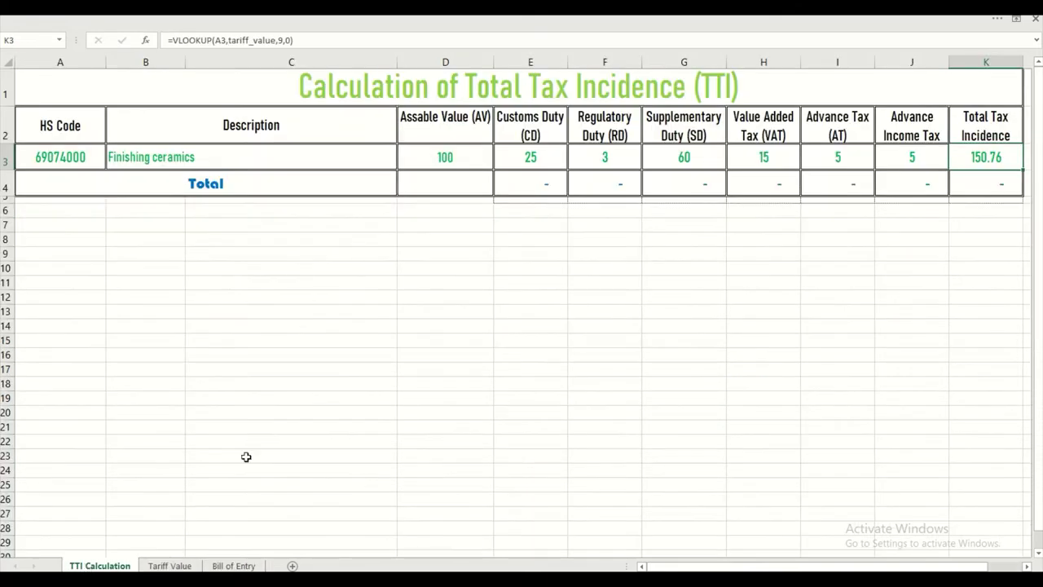
Paste 3060564.73 into D4 as the Total row's assessable value.
{"action": "double_click", "coordinate": [438, 184]}
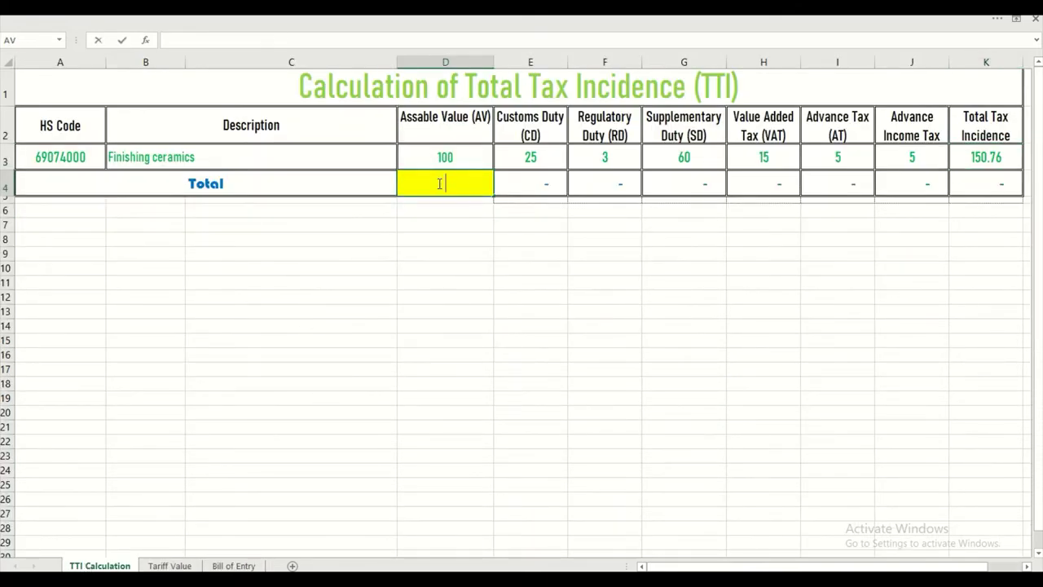
{"action": "key", "text": "ctrl+v"}
{"action": "left_click", "coordinate": [561, 282]}
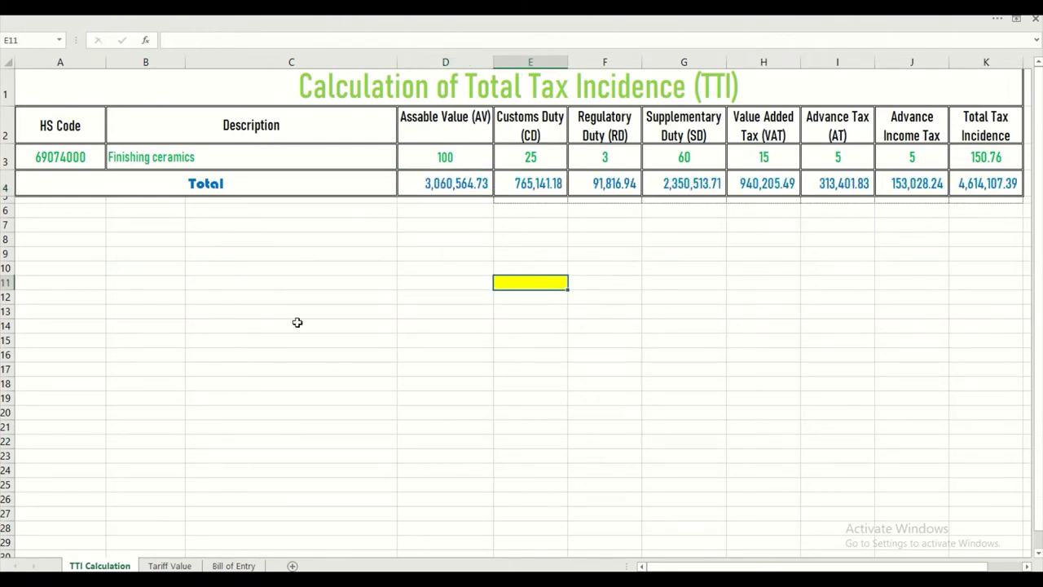
{"action": "left_click", "coordinate": [228, 566]}
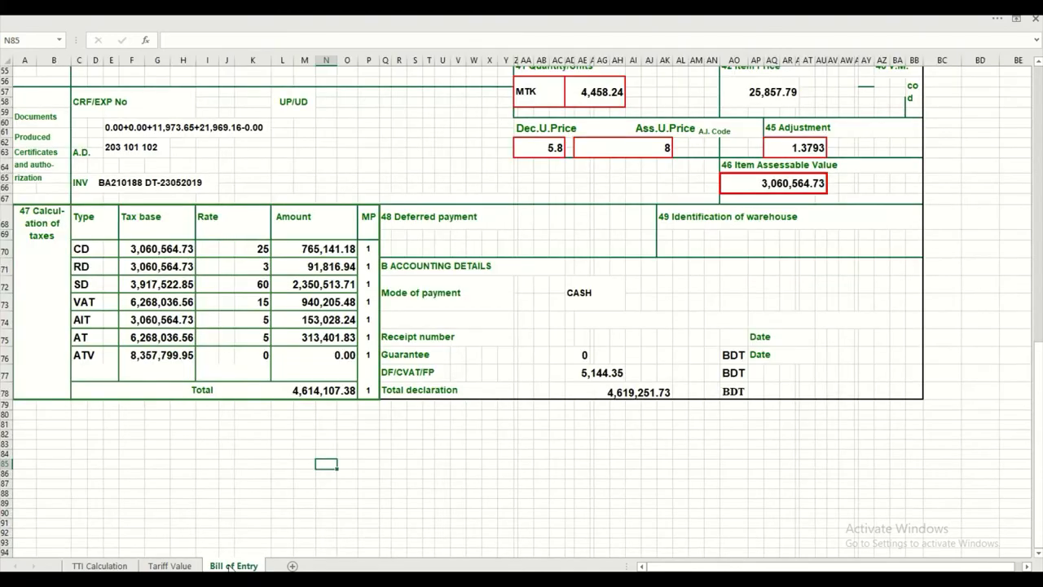
Review the Bill of Entry tax table rows 70-76 and its 4,614,107.38 total.
{"action": "left_click", "coordinate": [319, 390]}
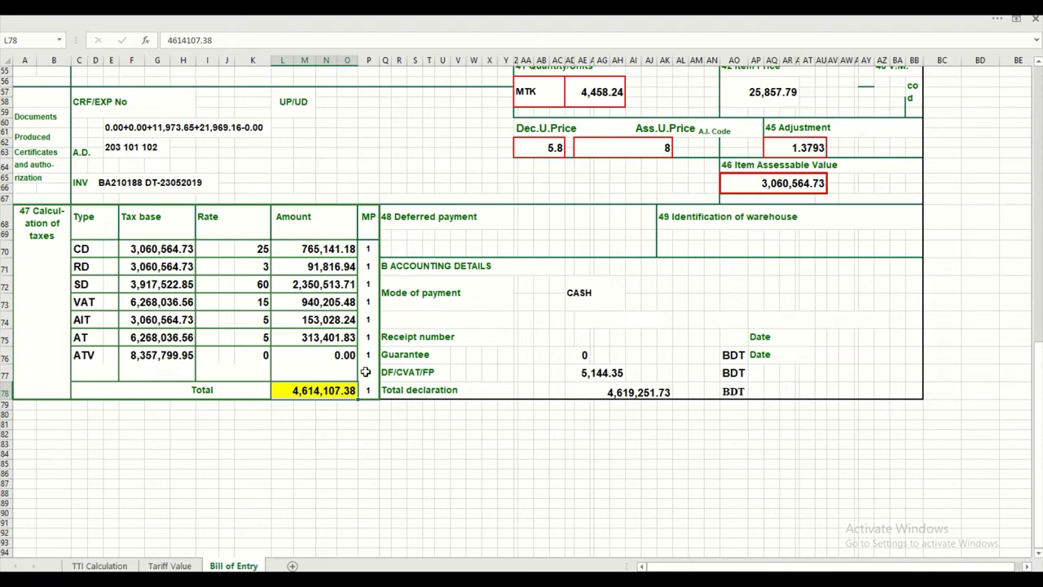
{"action": "left_click", "coordinate": [782, 182]}
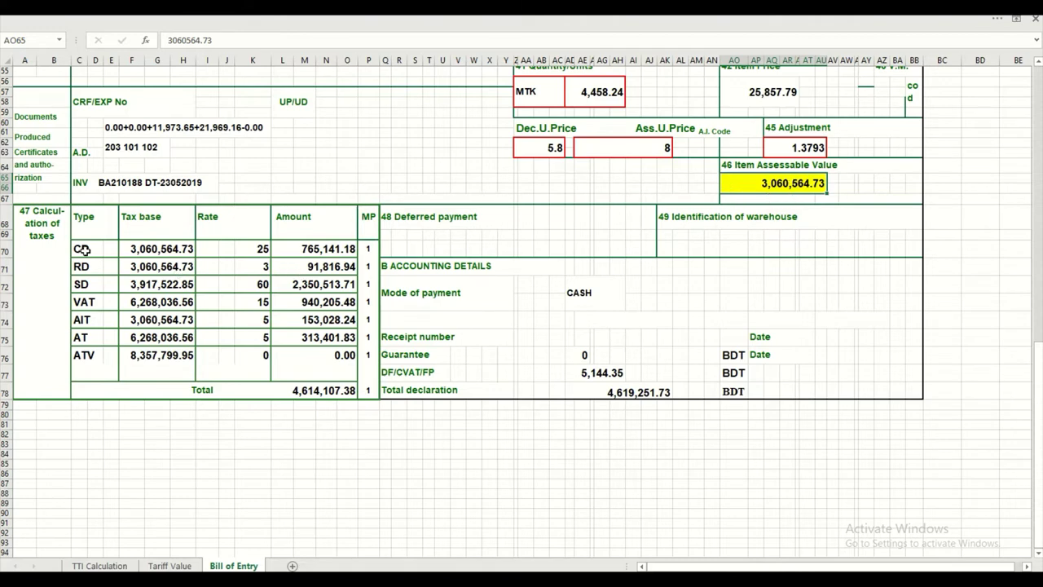
{"action": "mouse_move", "coordinate": [83, 249]}
{"action": "left_mouse_down"}
{"action": "mouse_move", "coordinate": [281, 285]}
{"action": "mouse_move", "coordinate": [335, 357]}
{"action": "left_mouse_up"}
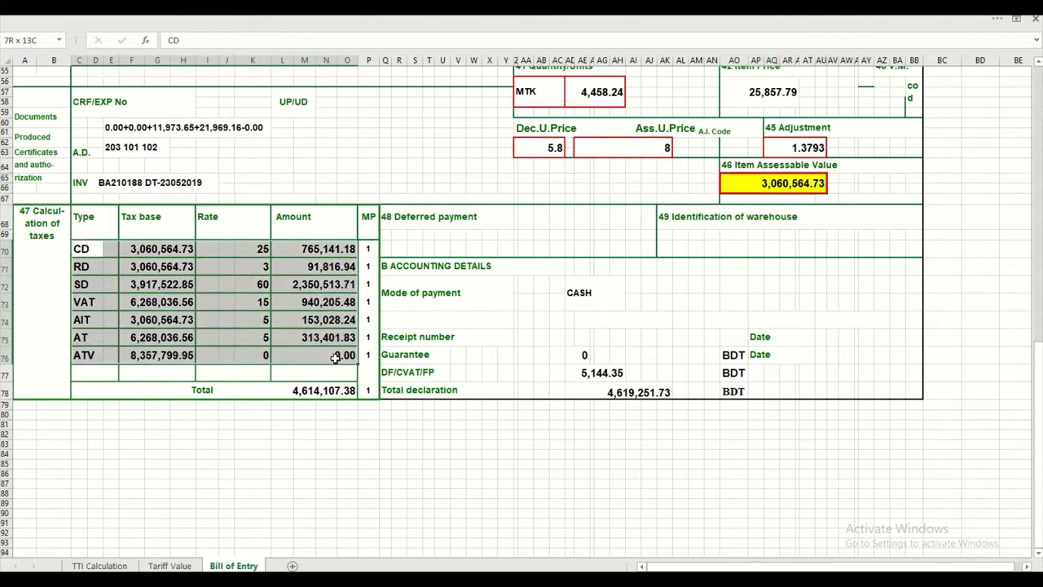
{"action": "left_click", "coordinate": [321, 391]}
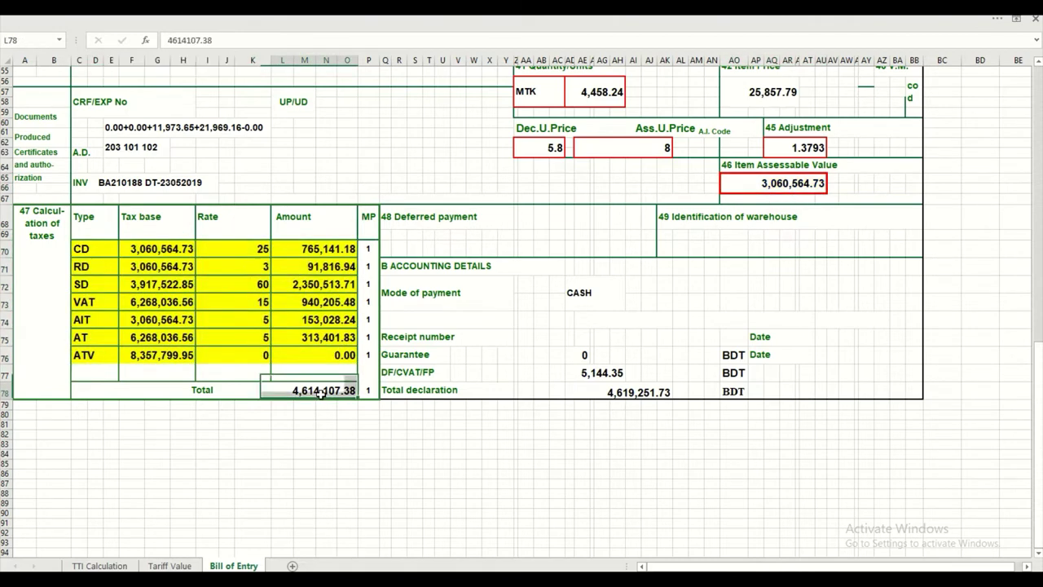
{"action": "left_click", "coordinate": [99, 566]}
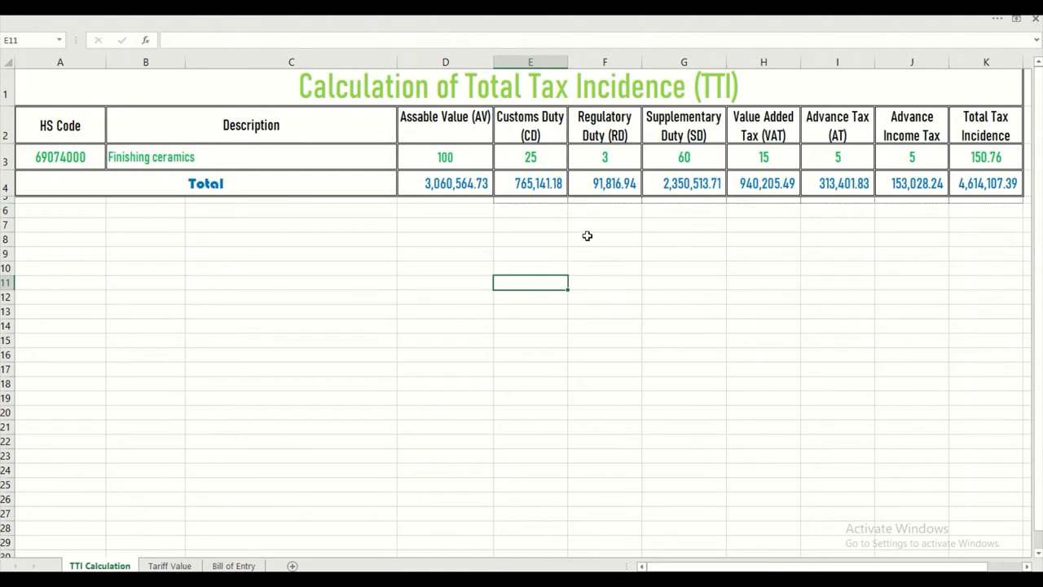
{"action": "left_click", "coordinate": [531, 160]}
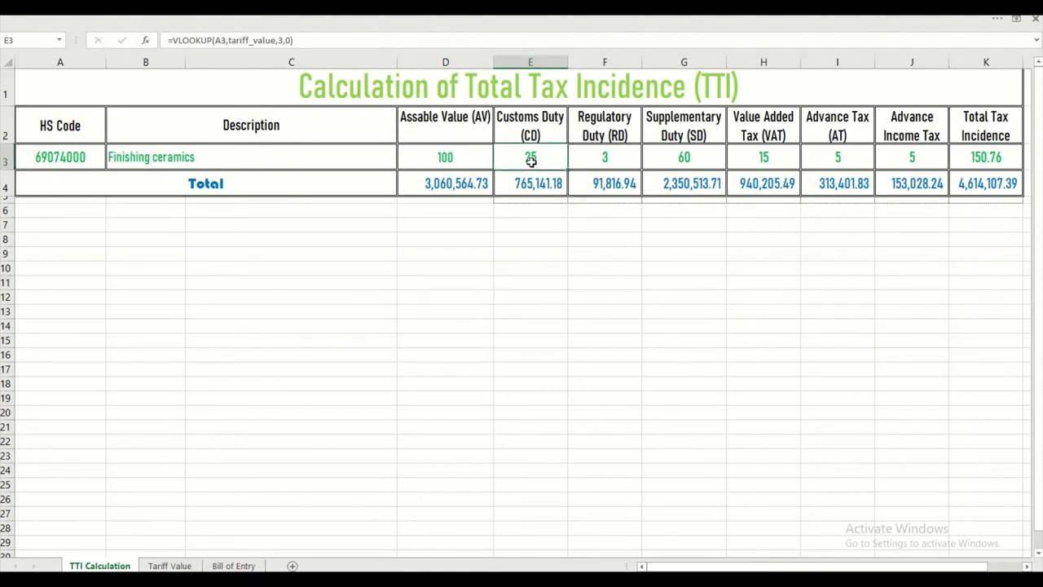
{"action": "left_click", "coordinate": [254, 39]}
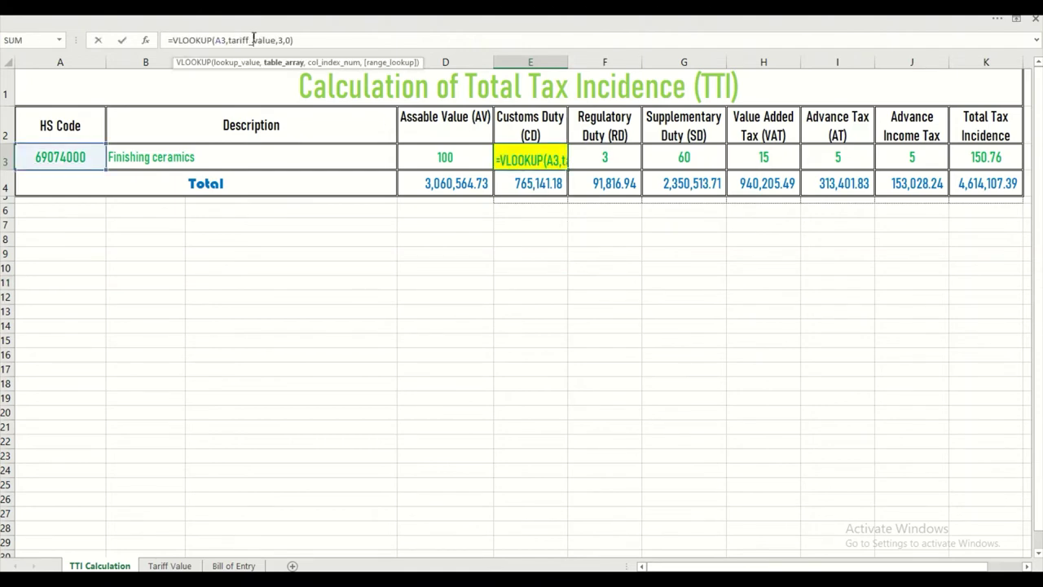
{"action": "left_click", "coordinate": [122, 40]}
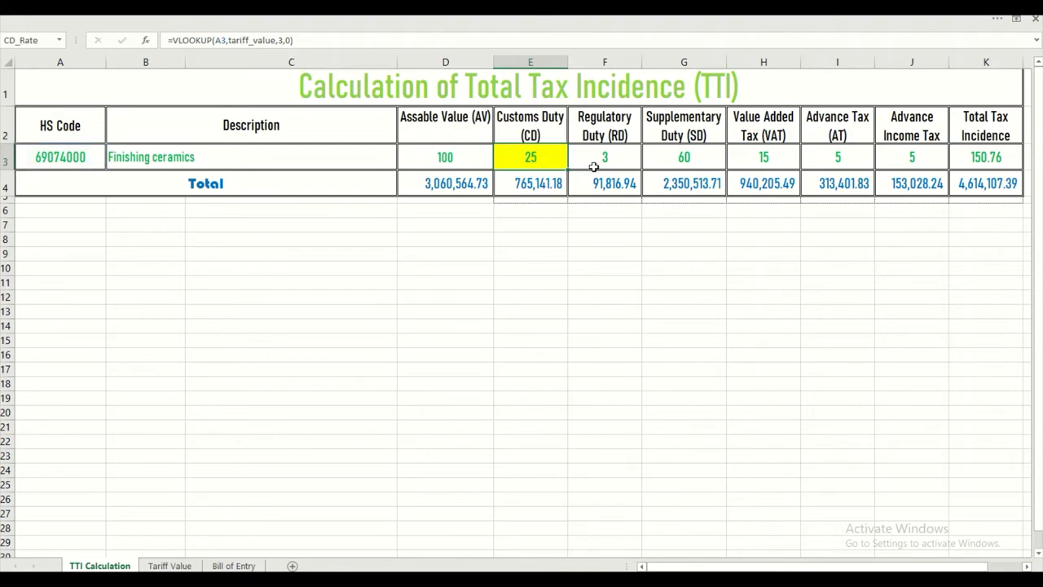
{"action": "left_click", "coordinate": [593, 157]}
{"action": "left_click", "coordinate": [680, 159]}
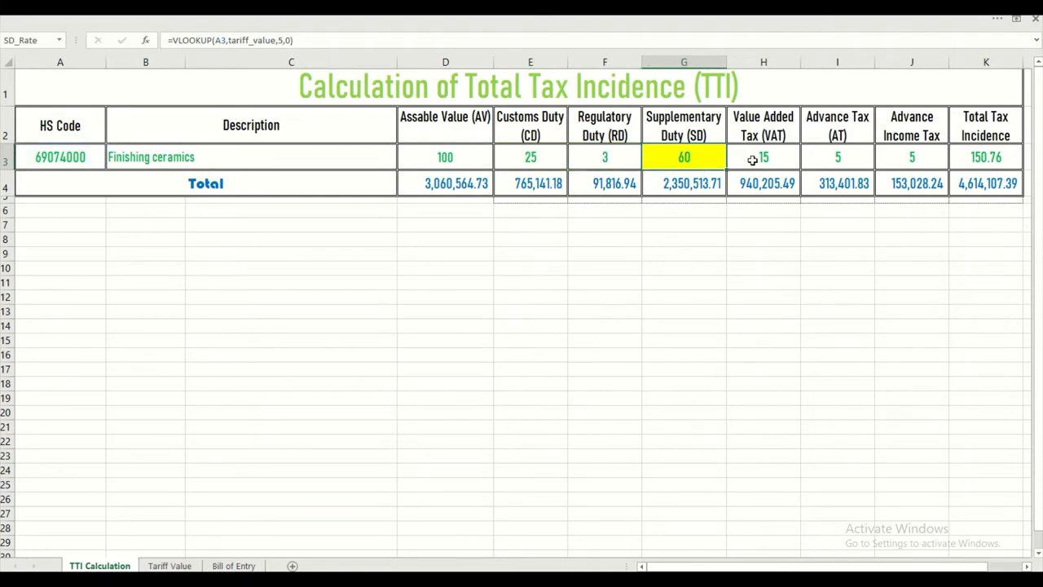
{"action": "left_click", "coordinate": [762, 158]}
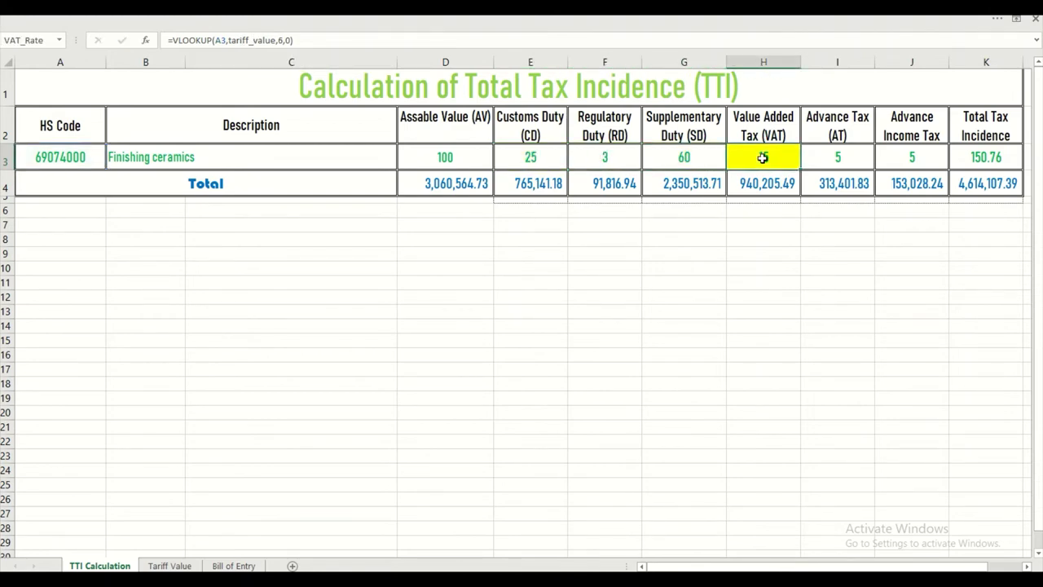
{"action": "left_click", "coordinate": [824, 163]}
{"action": "left_click", "coordinate": [894, 155]}
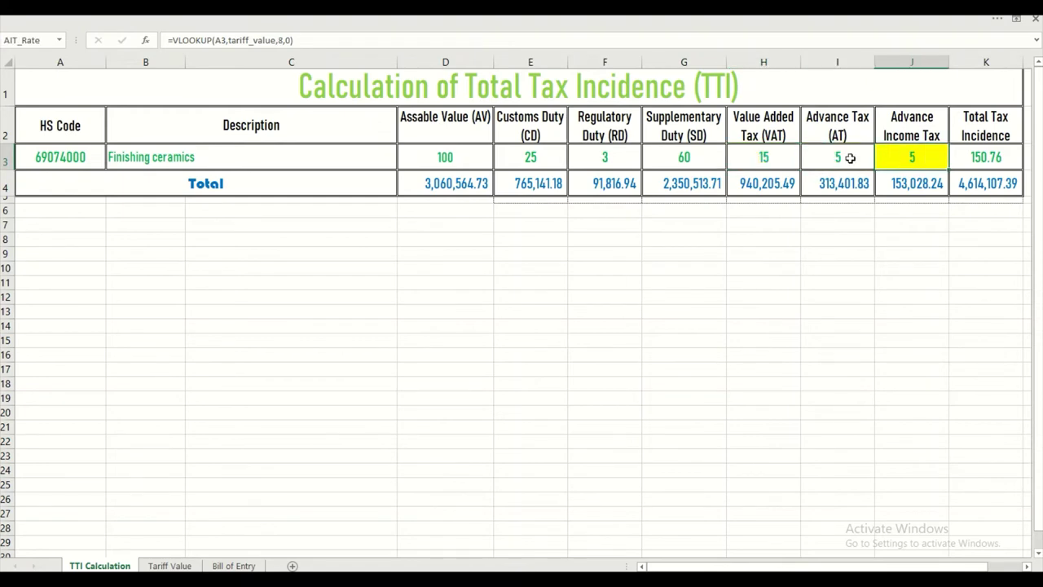
{"action": "left_click_drag", "start_coordinate": [526, 164], "coordinate": [882, 155]}
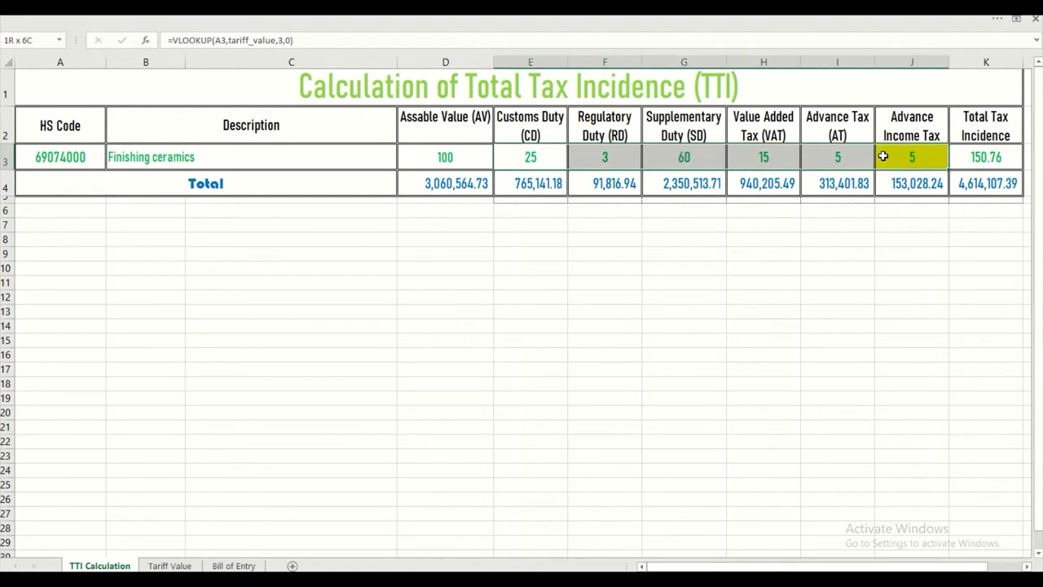
{"action": "left_click", "coordinate": [528, 186]}
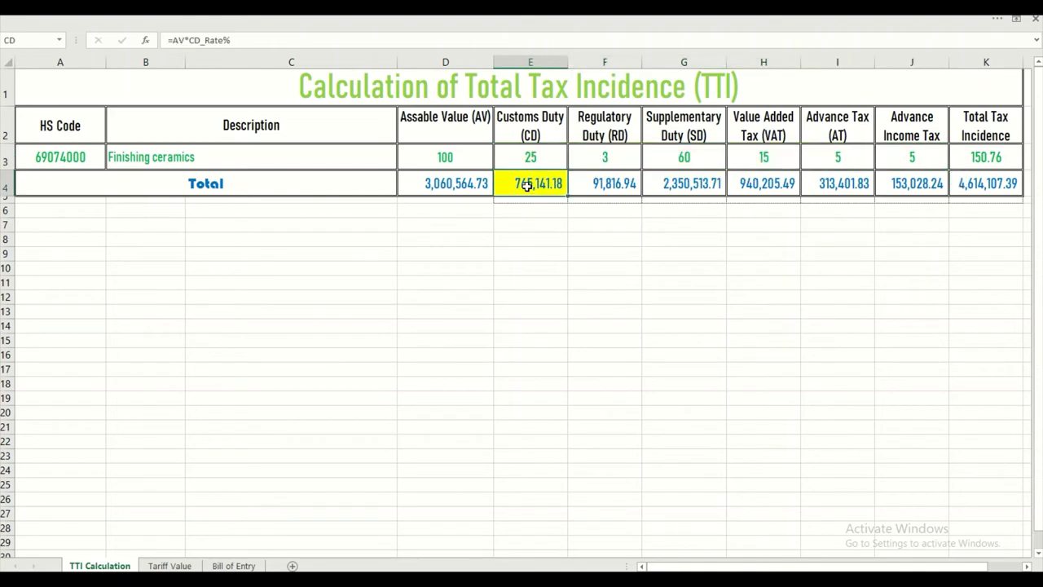
Set E4 =AV*CD_Rate%, F4 =AV*RD_Rate% and G4 =(AV+CD+RD)*SD_Rate%.
{"action": "left_click", "coordinate": [202, 40]}
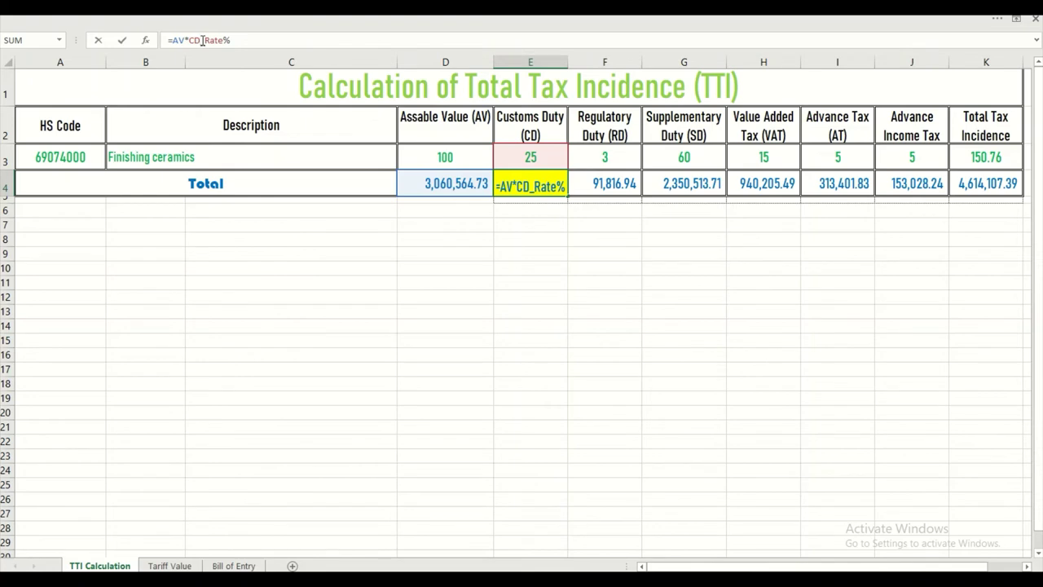
{"action": "key", "text": "Return"}
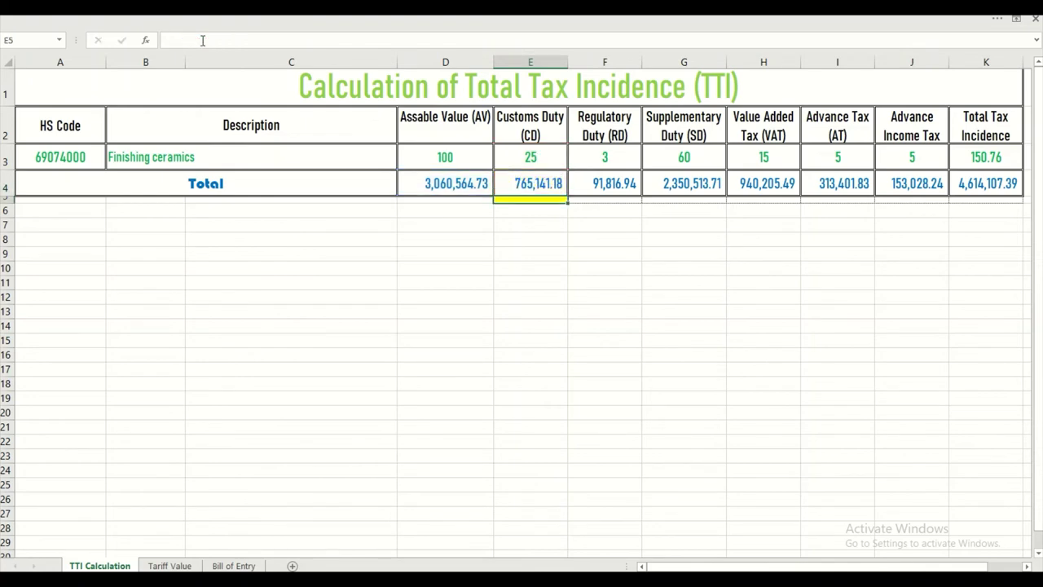
{"action": "left_click", "coordinate": [599, 182]}
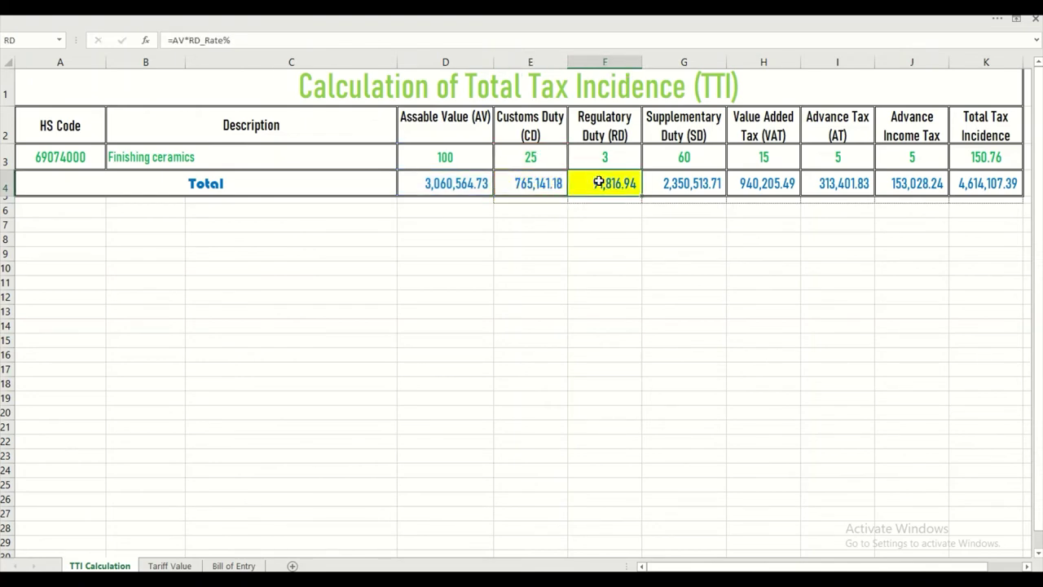
{"action": "left_click", "coordinate": [195, 39]}
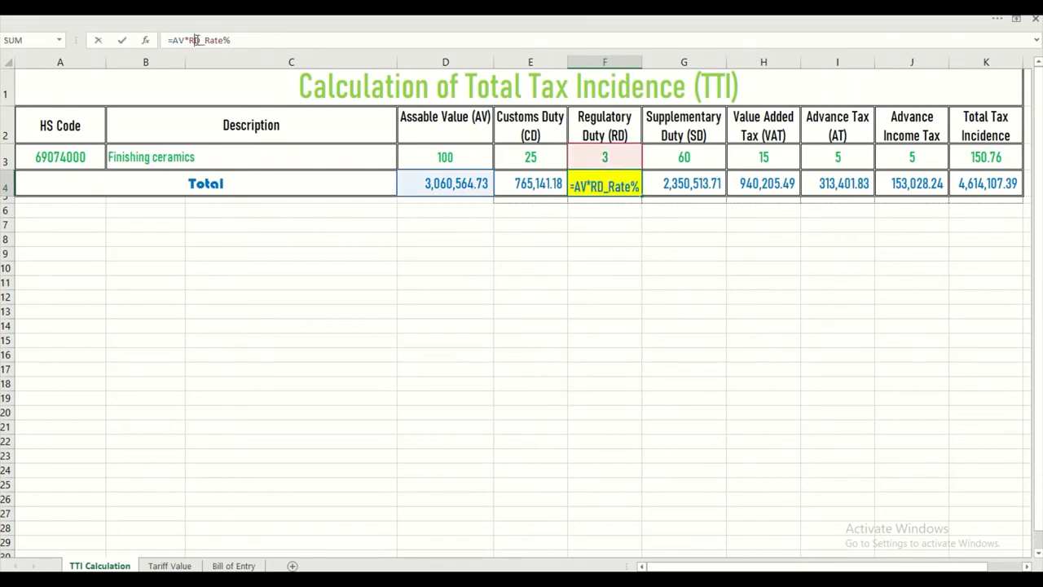
{"action": "key", "text": "Return"}
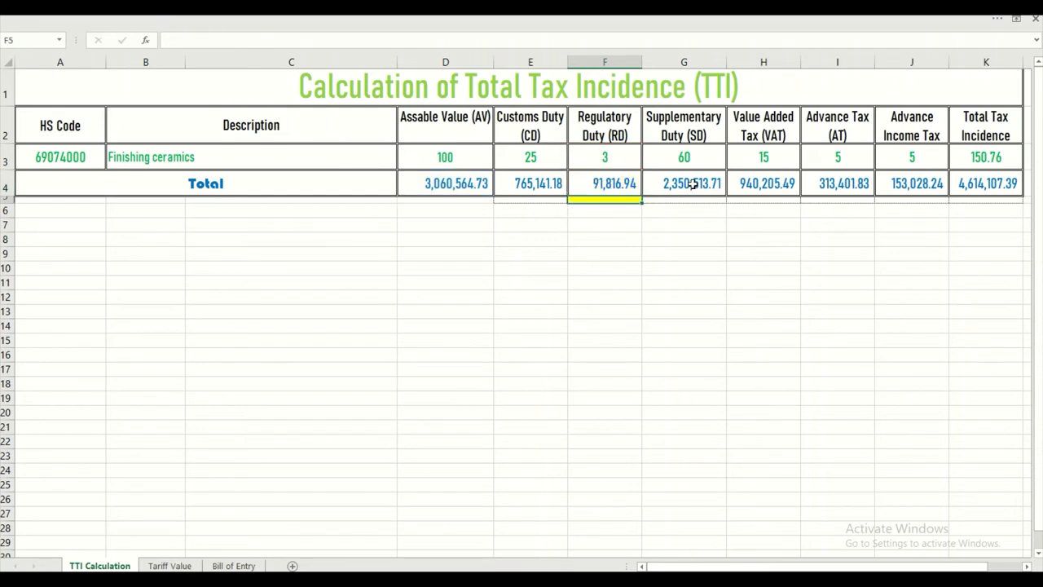
{"action": "left_click", "coordinate": [692, 185]}
{"action": "left_click", "coordinate": [198, 39]}
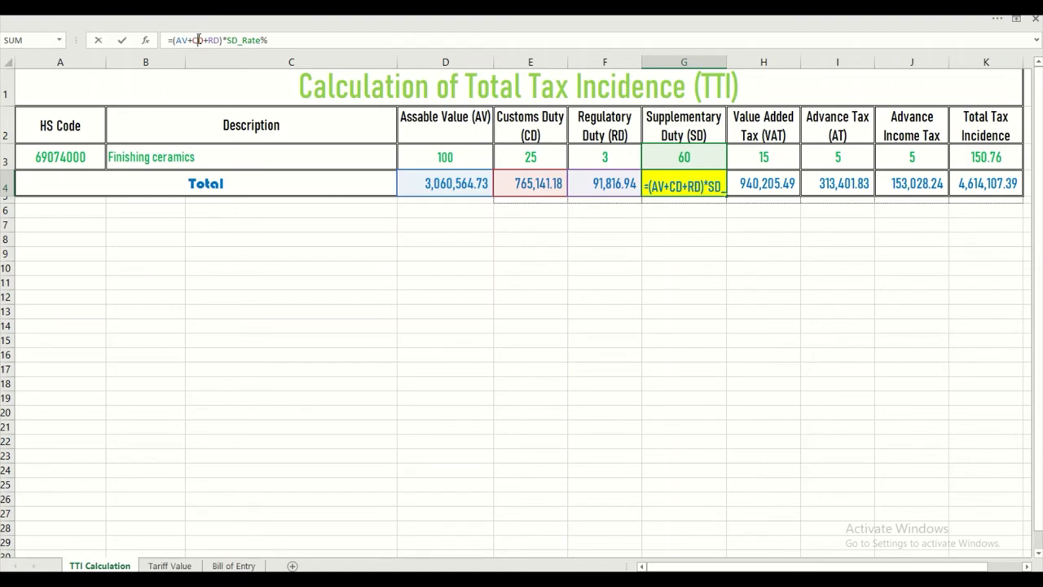
{"action": "key", "text": "Return"}
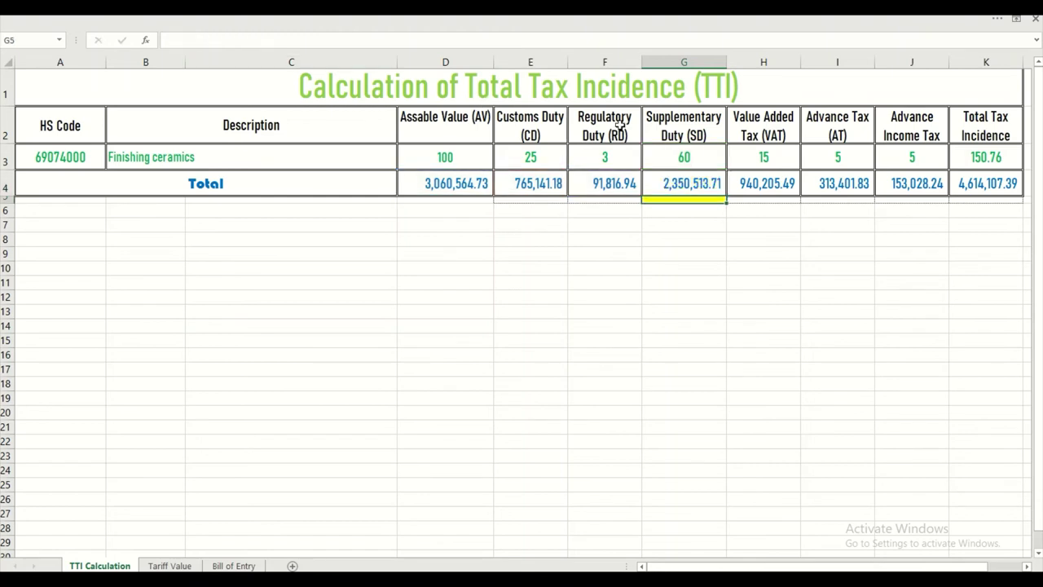
Set H4 =(AV+CD+RD+SD)*VAT_Rate% and I4 =(AV+CD+RD+SD)*AT_Rate%.
{"action": "left_click", "coordinate": [765, 183]}
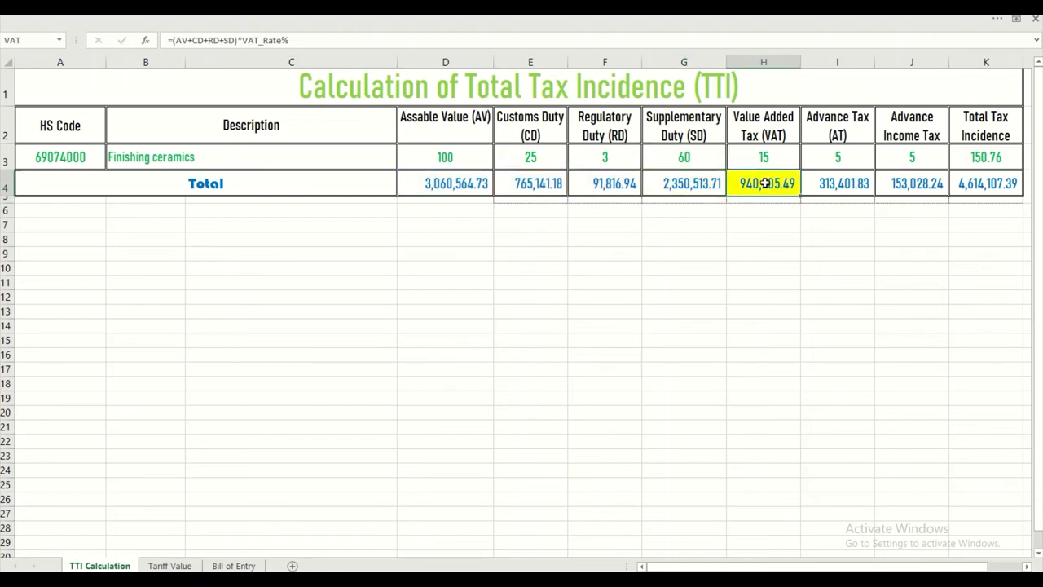
{"action": "left_click", "coordinate": [248, 40]}
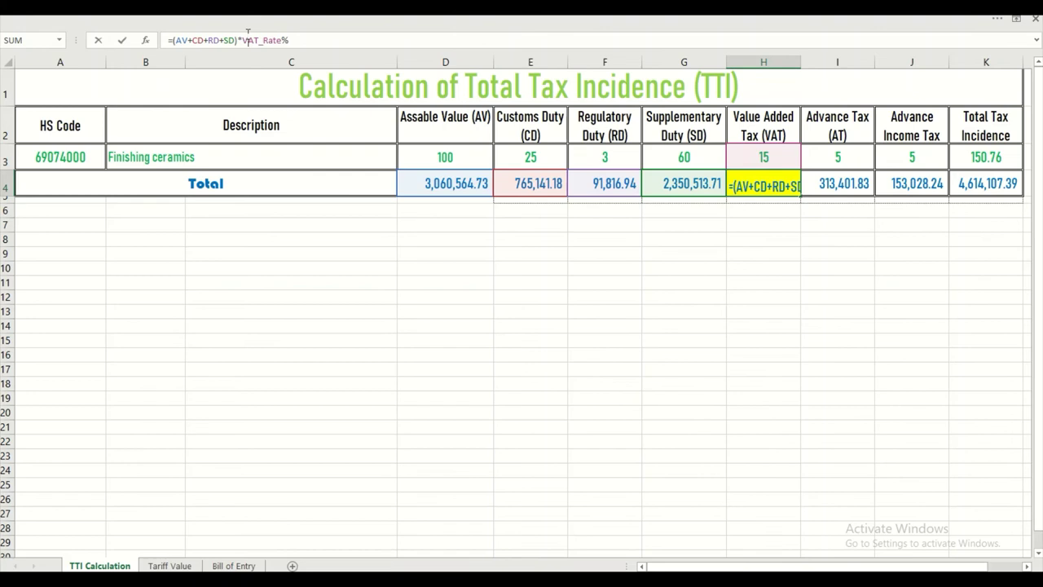
{"action": "key", "text": "Return"}
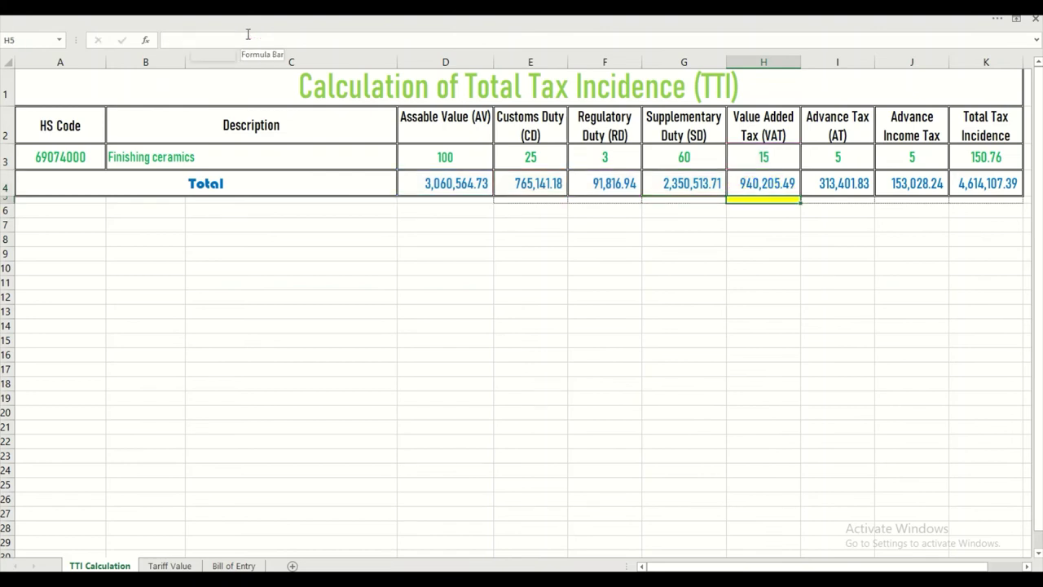
{"action": "left_click", "coordinate": [810, 180]}
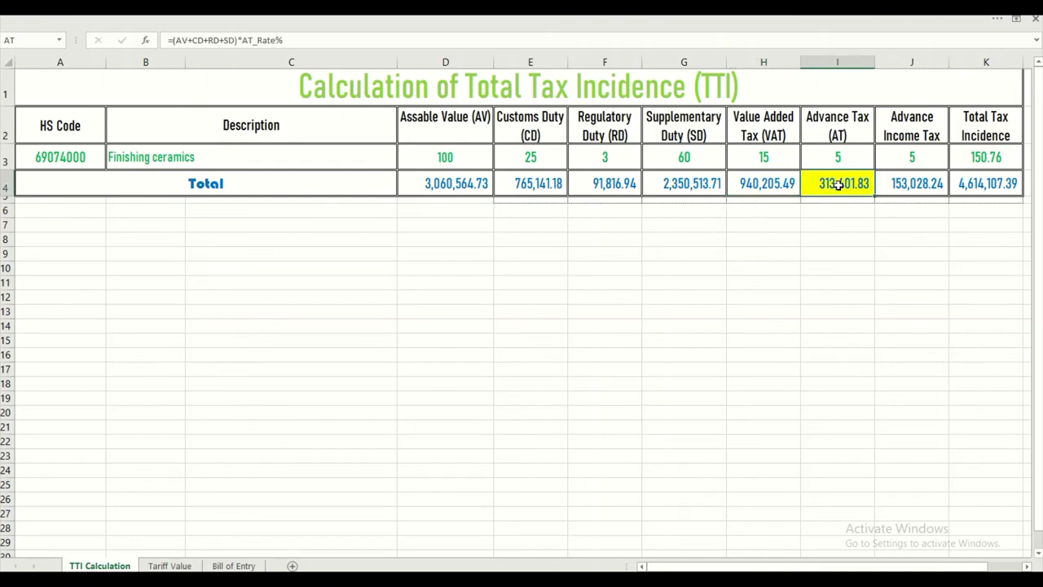
{"action": "left_click", "coordinate": [220, 39]}
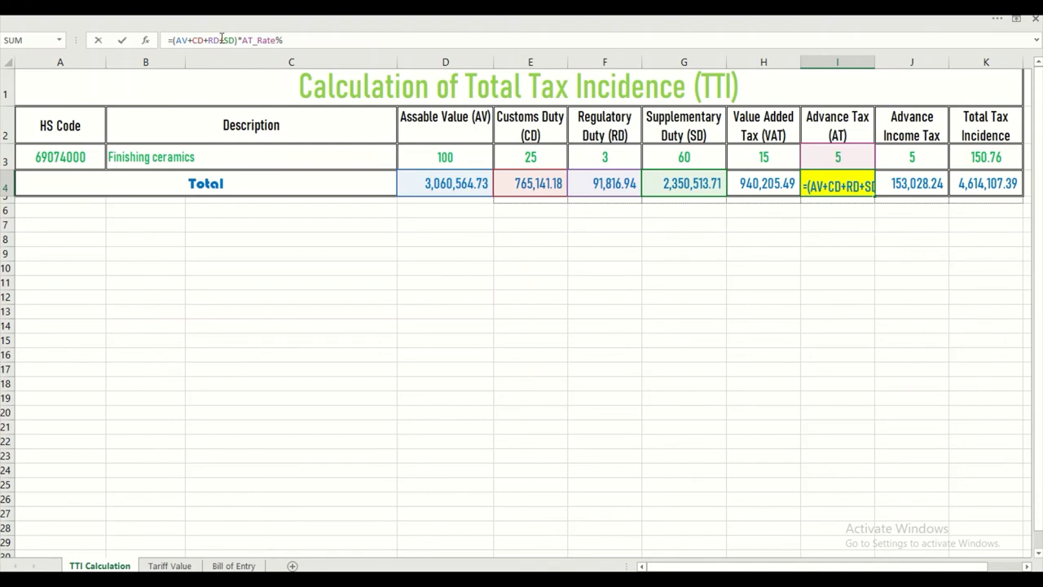
{"action": "key", "text": "Return"}
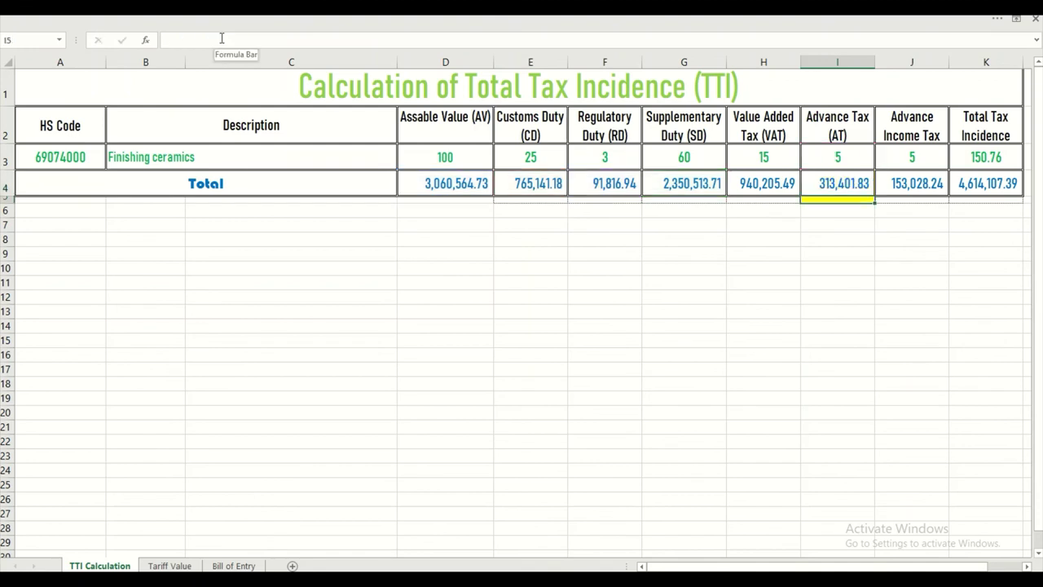
Set J4 =AV*AIT_Rate% for 153,028.24 and confirm K4's =SUM(E4:J4) total.
{"action": "left_click", "coordinate": [920, 182]}
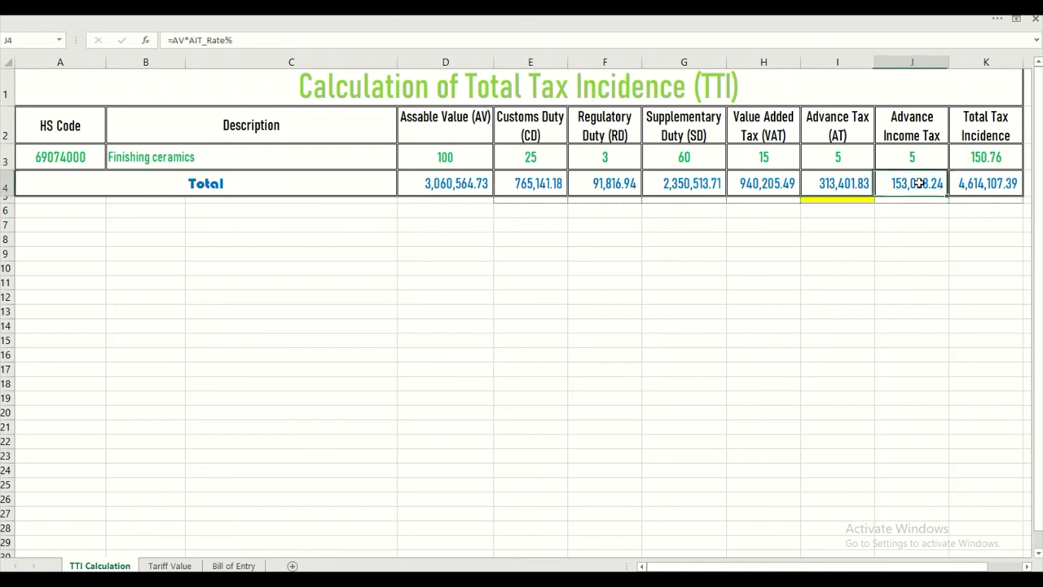
{"action": "left_click", "coordinate": [209, 40]}
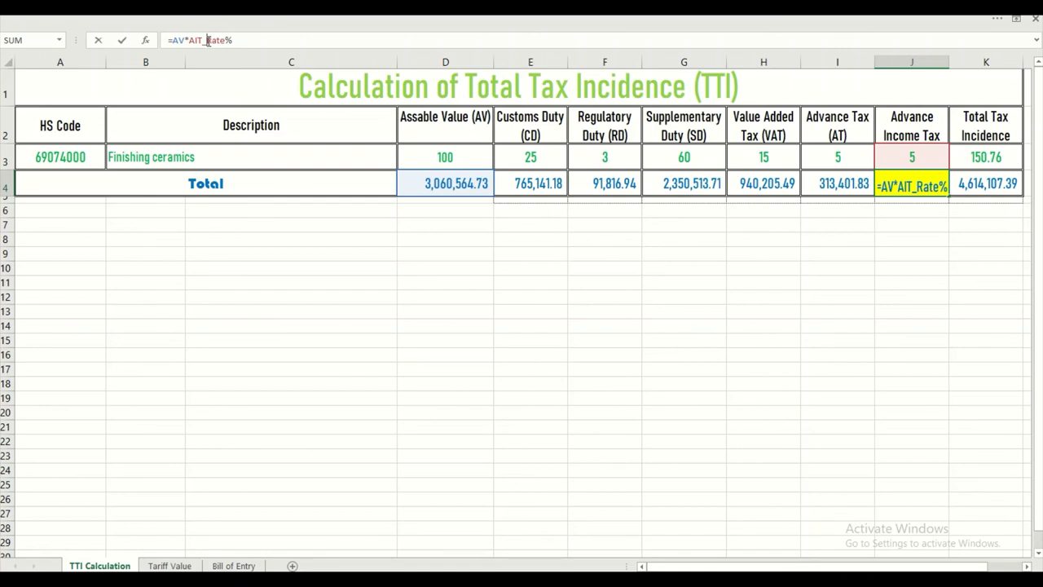
{"action": "key", "text": "Return"}
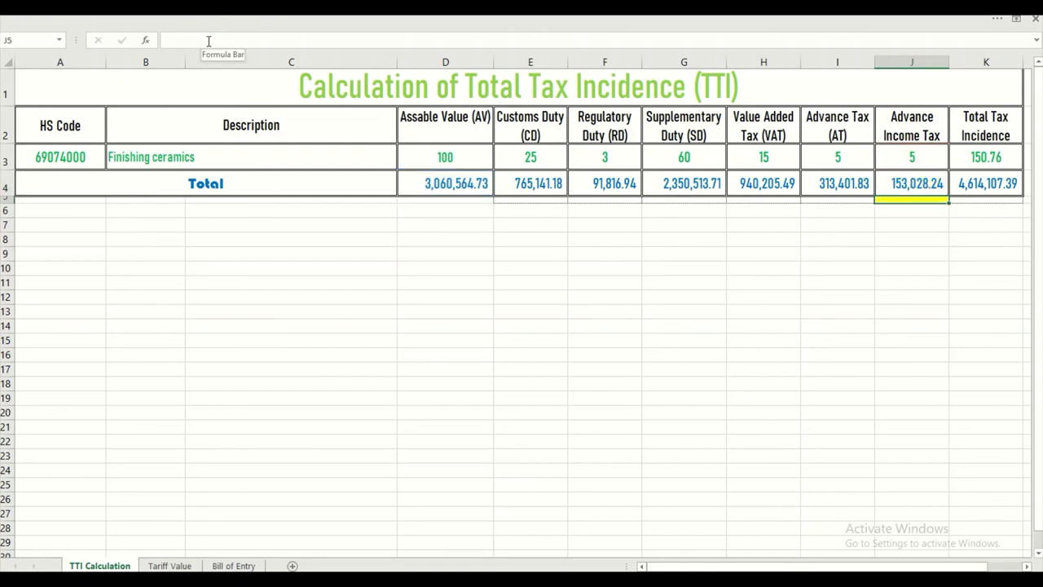
{"action": "left_click", "coordinate": [981, 188]}
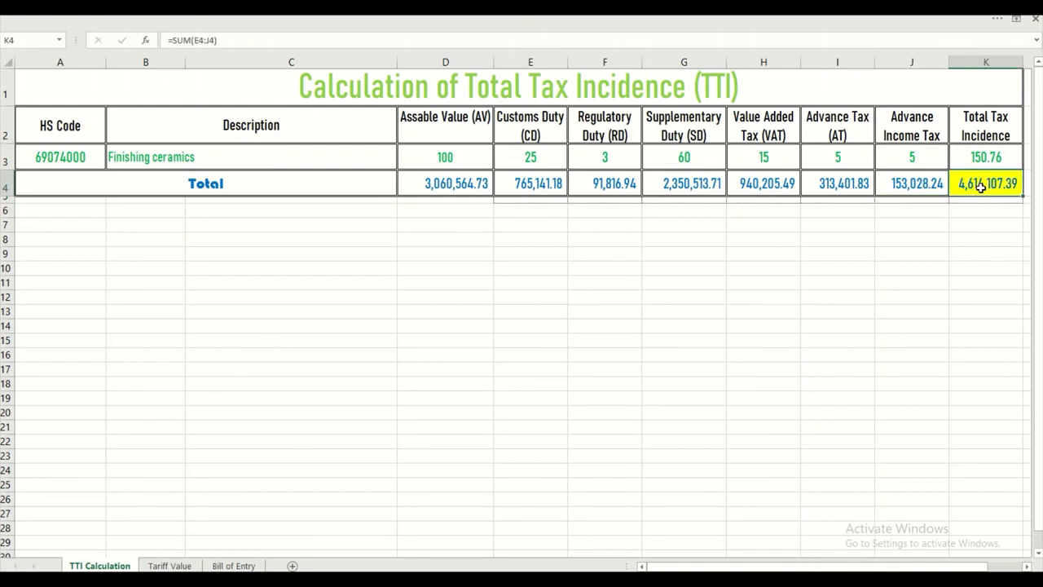